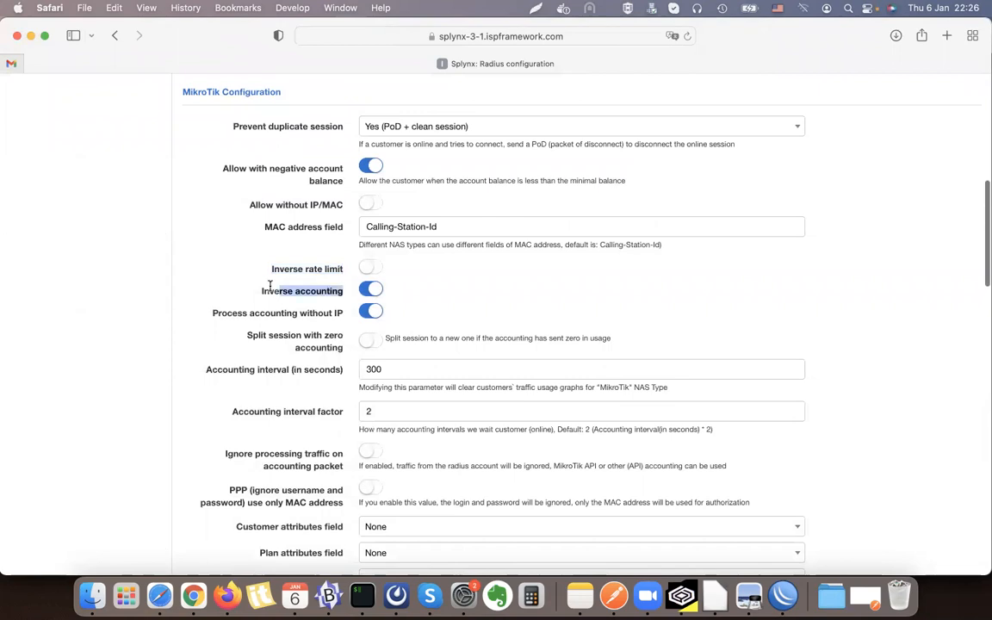
Examine the Inverse accounting and Inverse rate limit settings in the MikroTik RADIUS configuration
left_click(292, 274)
scroll(341, 347, "up", 2)
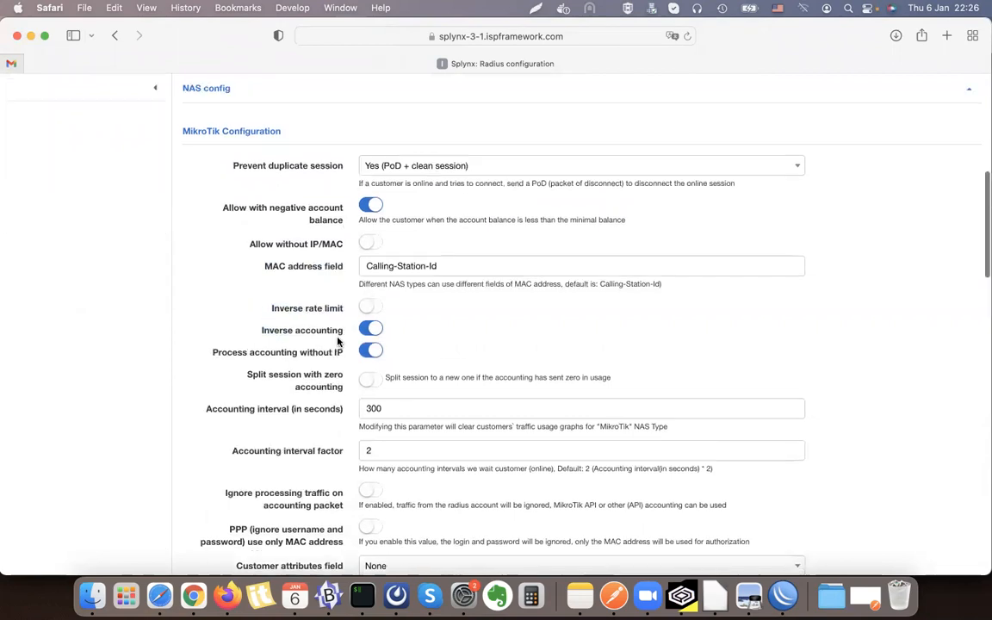
left_click_drag(260, 371, 327, 369)
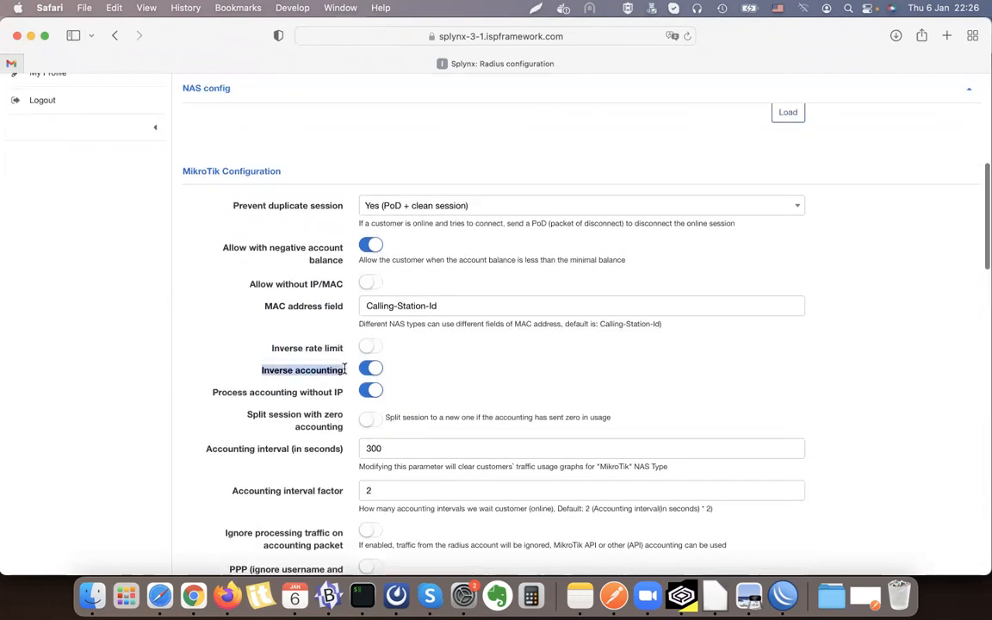
left_click_drag(272, 347, 335, 345)
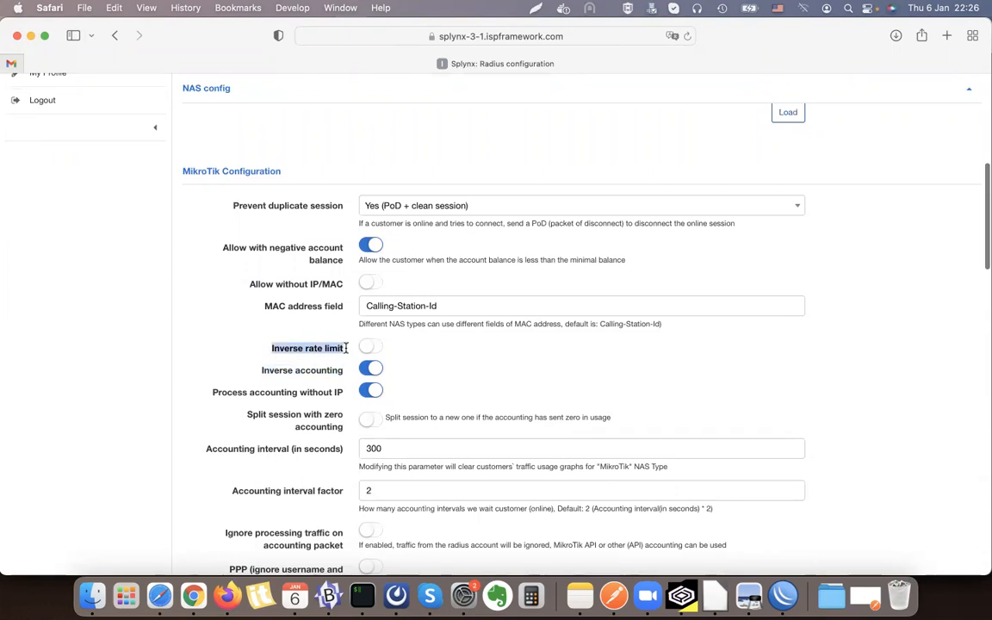
left_click(346, 348)
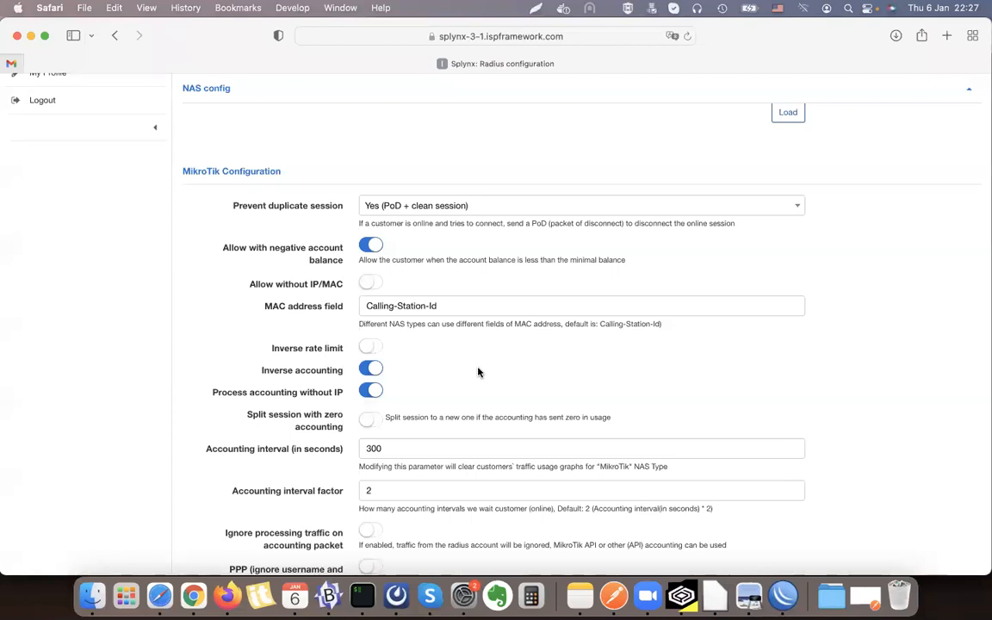
scroll(479, 373, "up", 3)
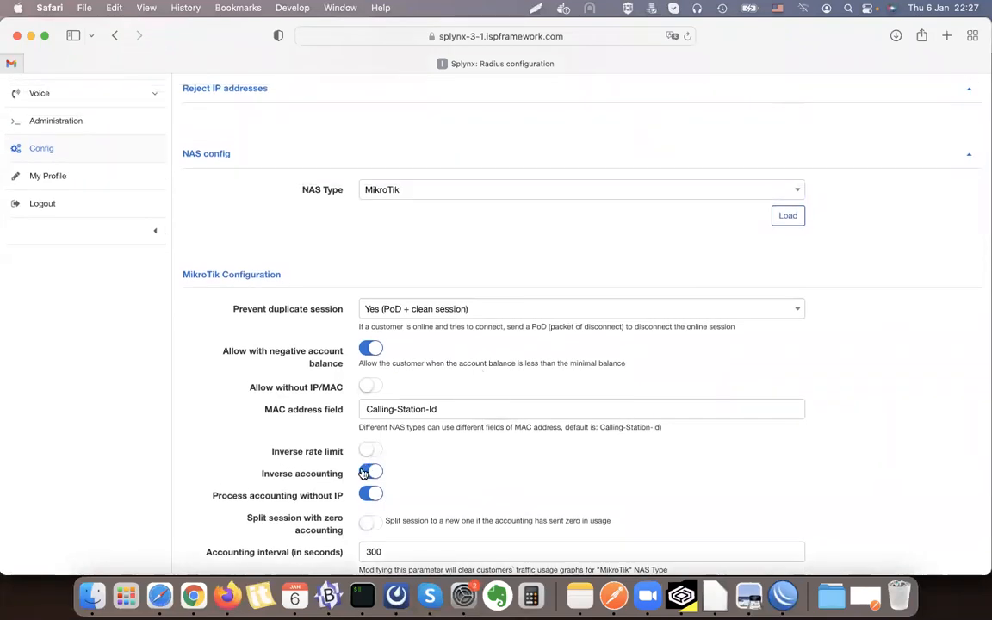
Load the Cisco NAS type configuration and look over its settings
scroll(446, 443, "up", 4)
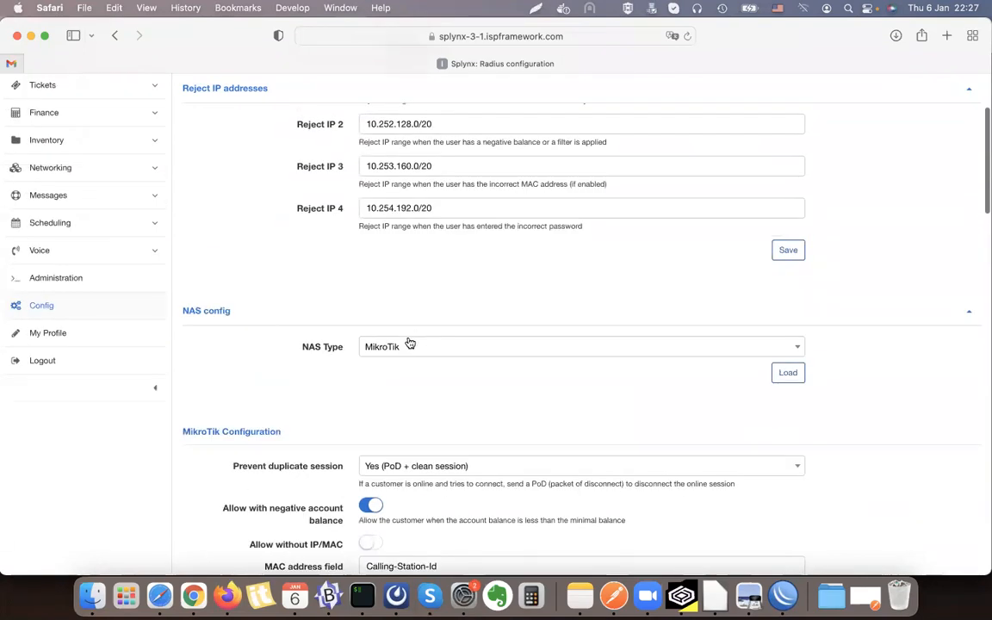
left_click(410, 345)
left_click(411, 413)
left_click(784, 376)
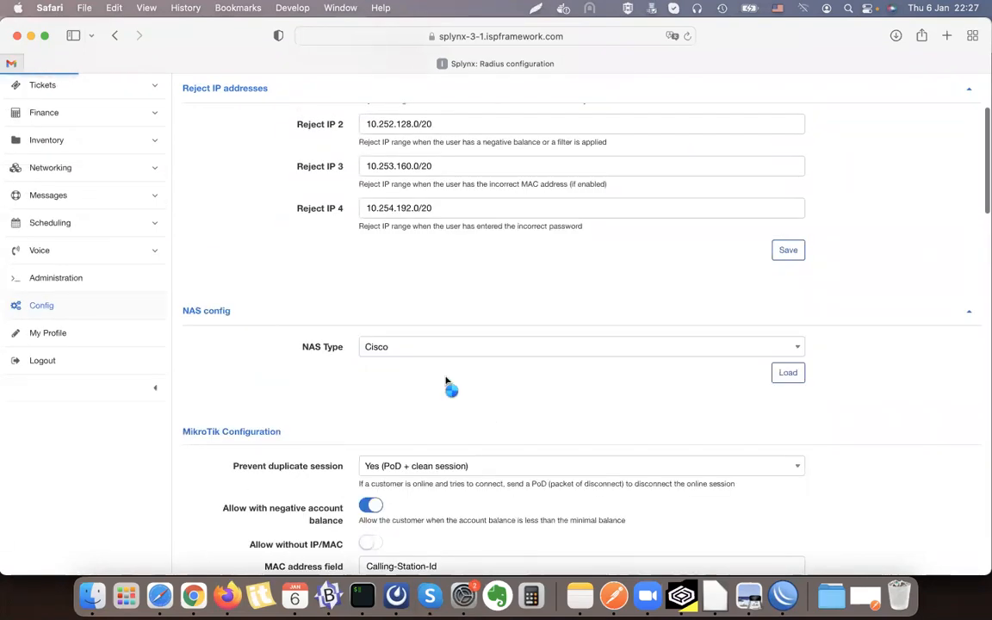
scroll(445, 381, "down", 4)
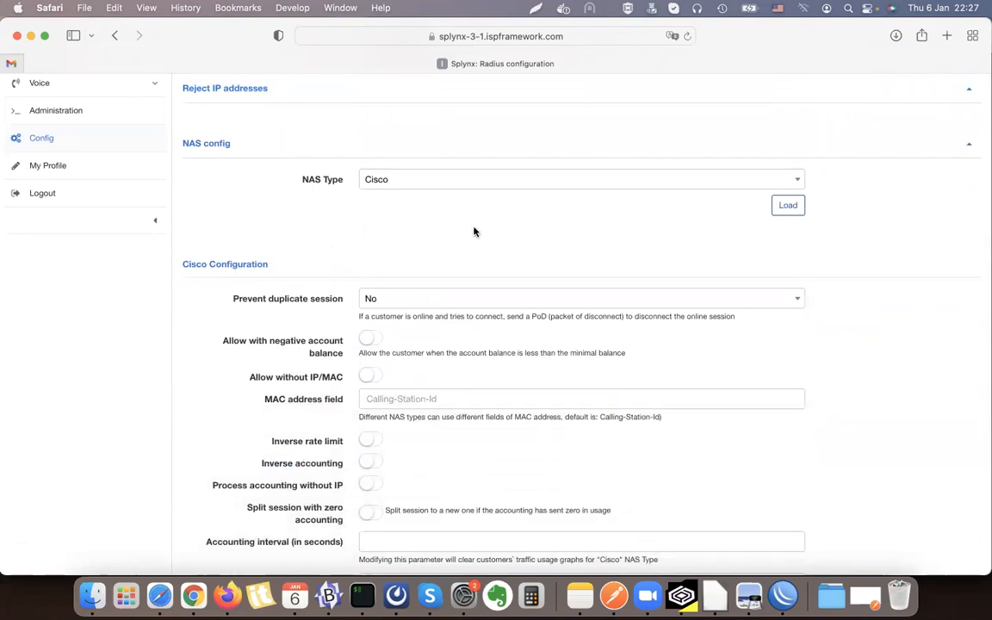
Browse the other available NAS types and load the Cisco IOS XE configuration
left_click(438, 180)
scroll(415, 308, "down", 1)
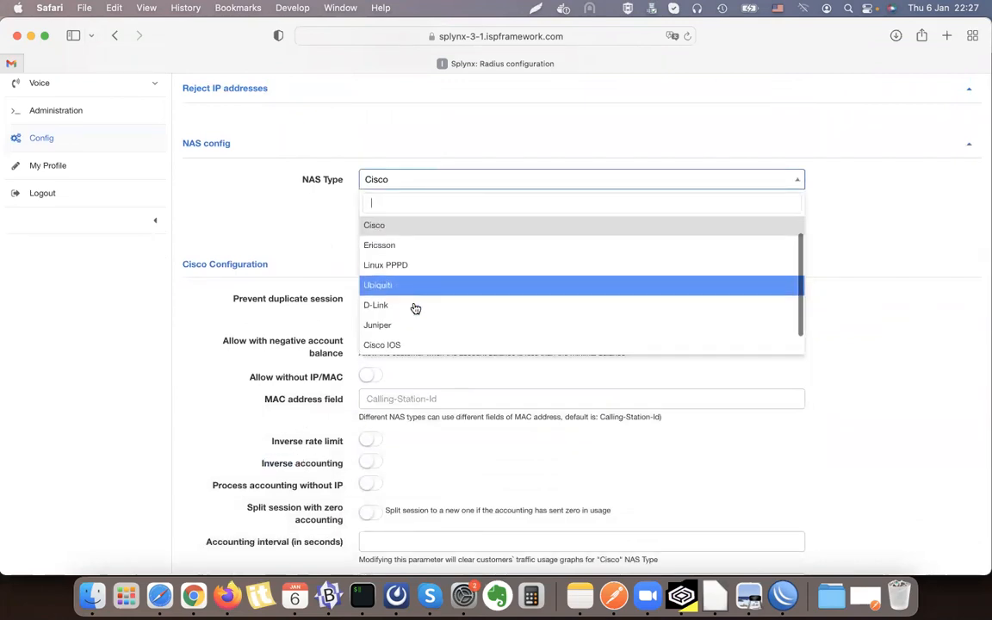
left_click(411, 324)
left_click(565, 181)
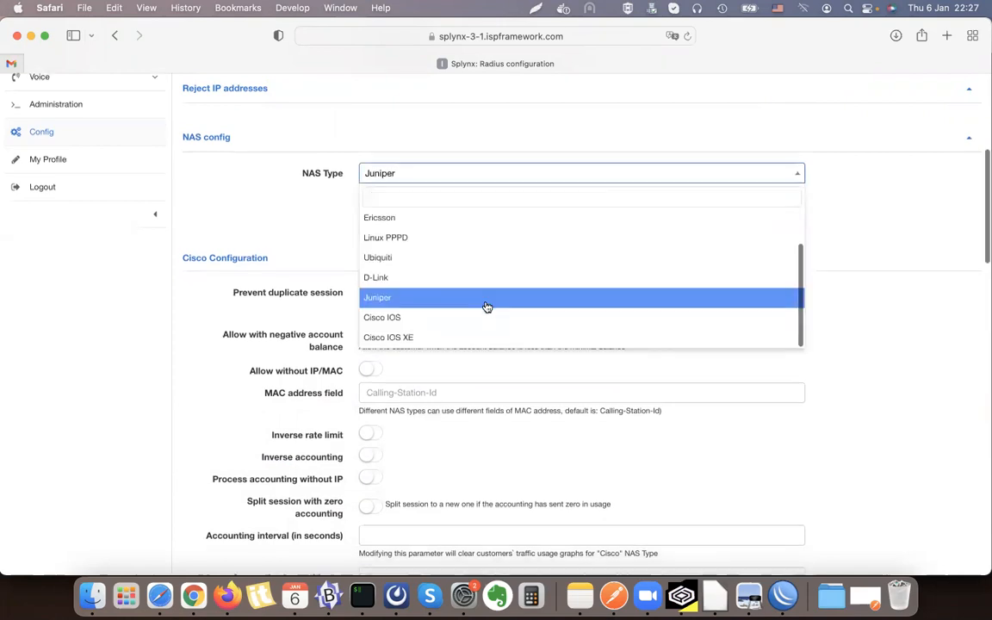
scroll(487, 307, "down", 1)
left_click(449, 251)
left_click(467, 131)
left_click(418, 295)
left_click(791, 154)
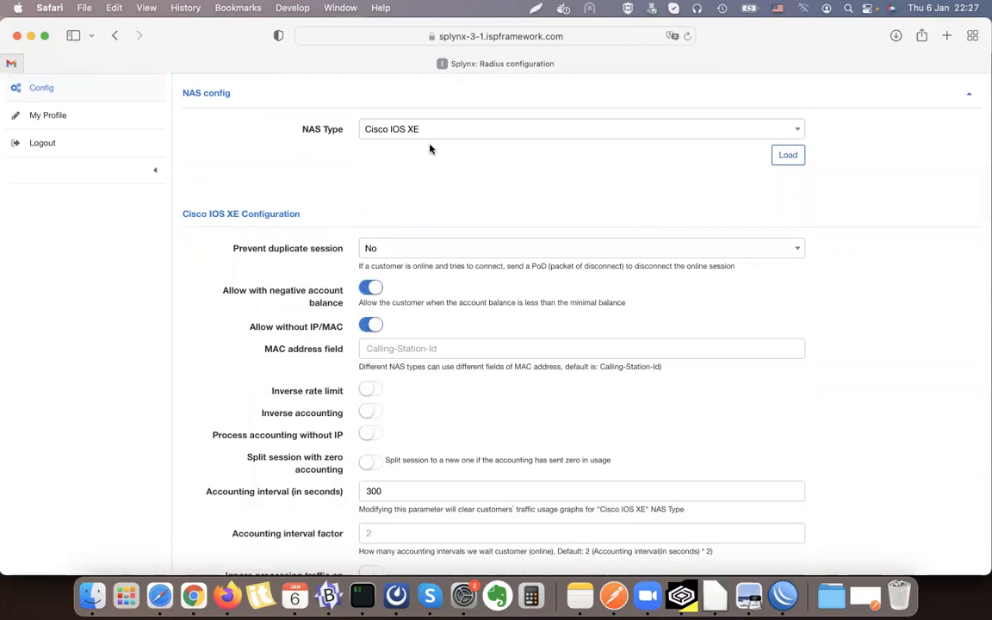
Load the Juniper NAS type configuration to view its settings
left_click(411, 130)
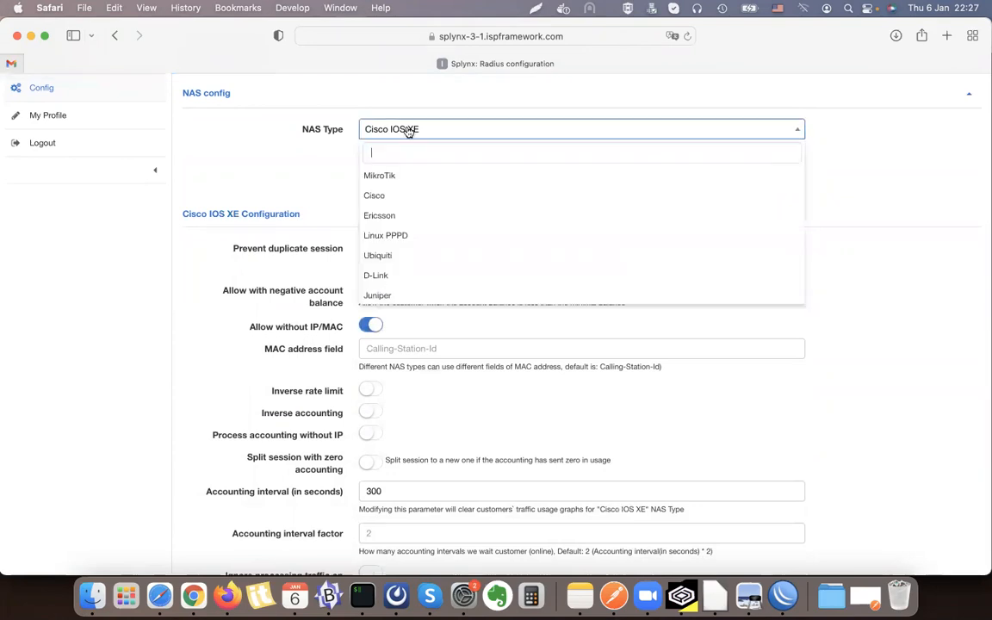
left_click(397, 295)
left_click(788, 155)
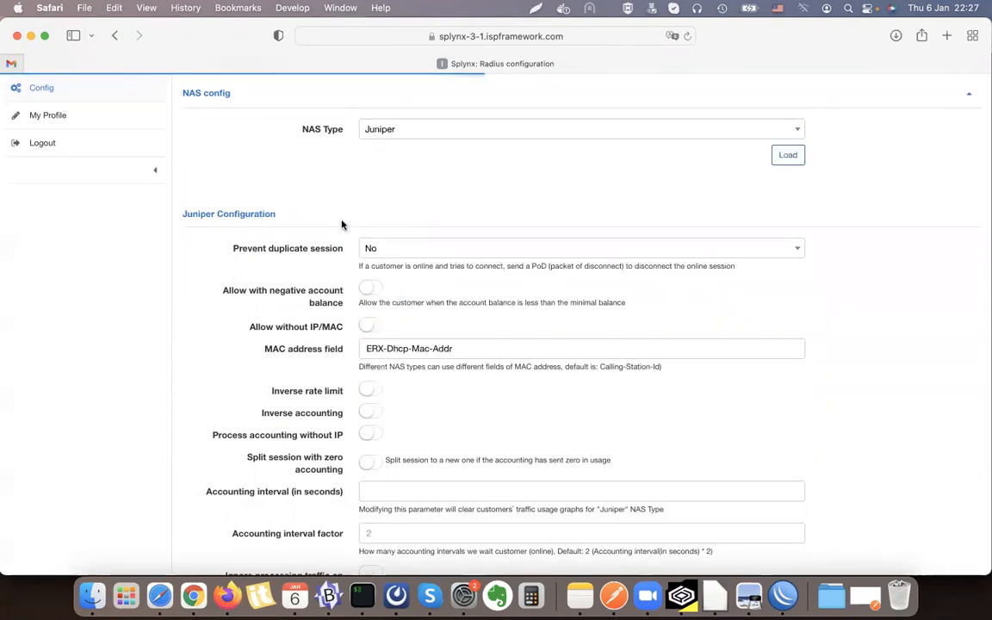
Switch the NAS type back to MikroTik and load its configuration
left_click(404, 131)
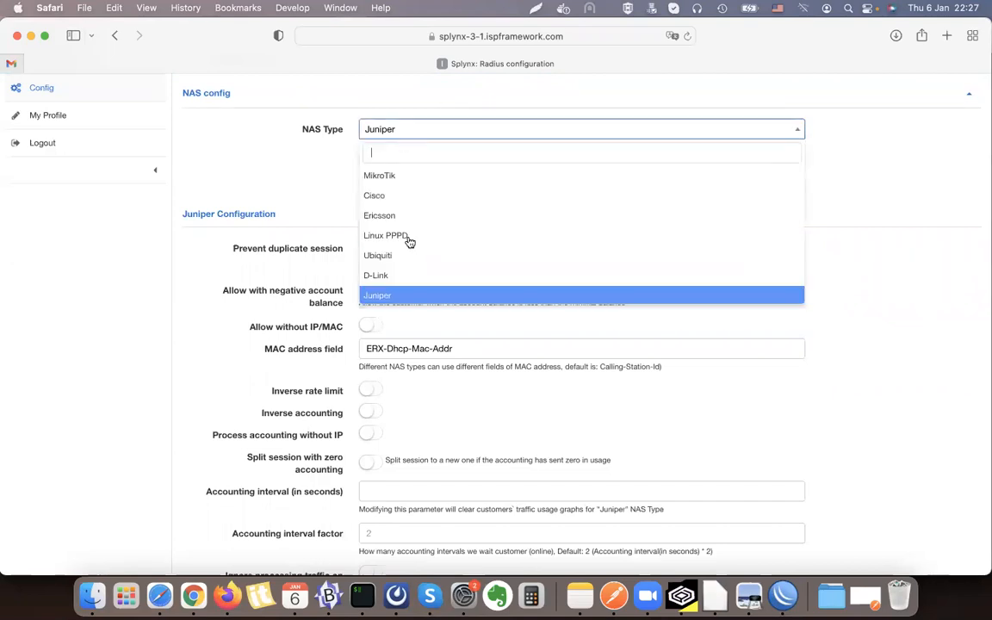
scroll(410, 239, "up", 1)
left_click(393, 200)
left_click(784, 180)
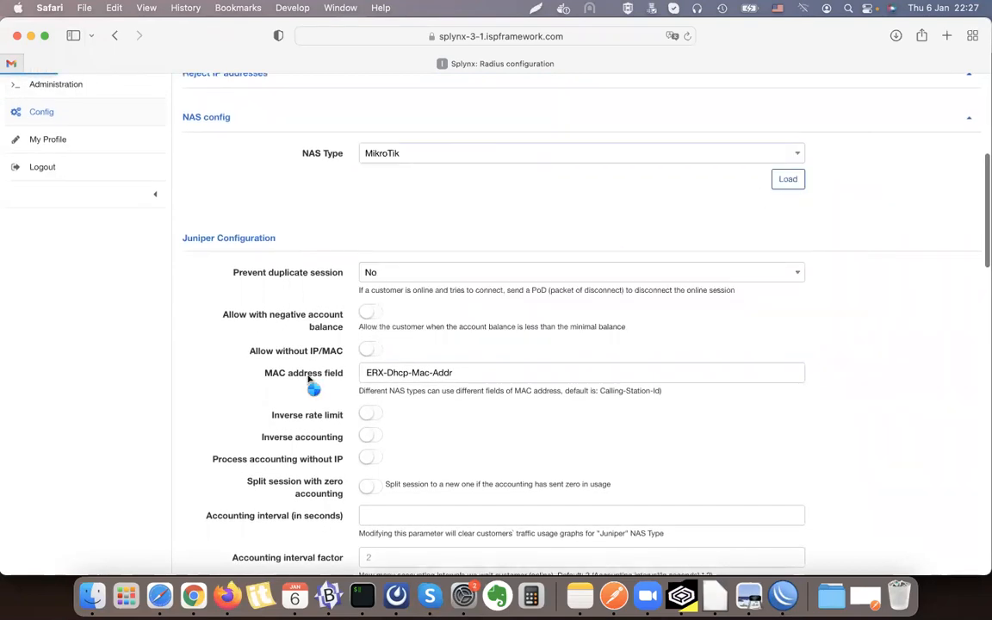
Review the Inverse accounting option and the Inverse rate limit option of the MikroTik NAS type
left_click_drag(261, 438, 338, 441)
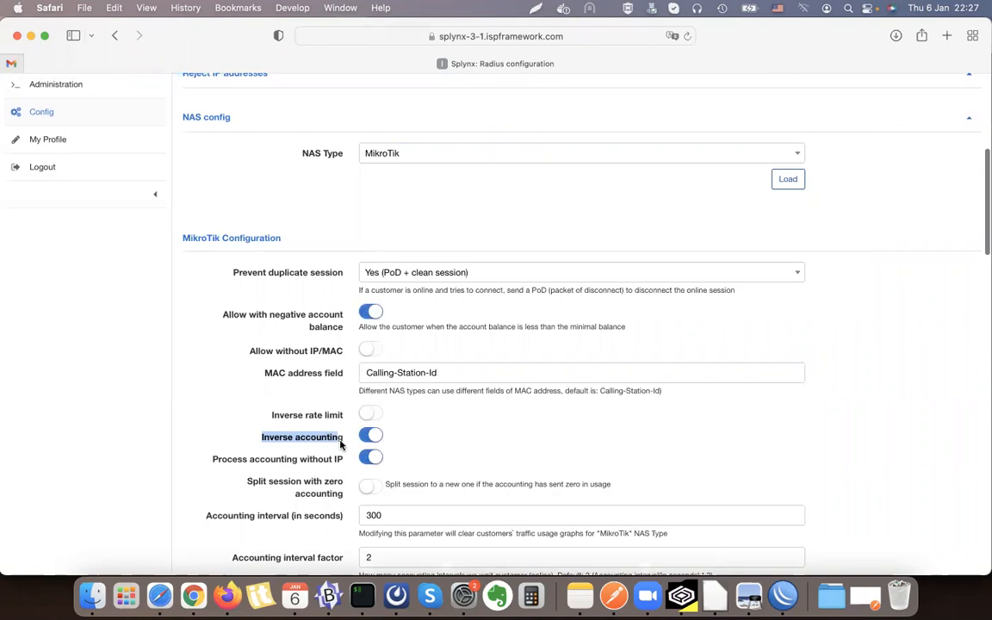
left_click(341, 444)
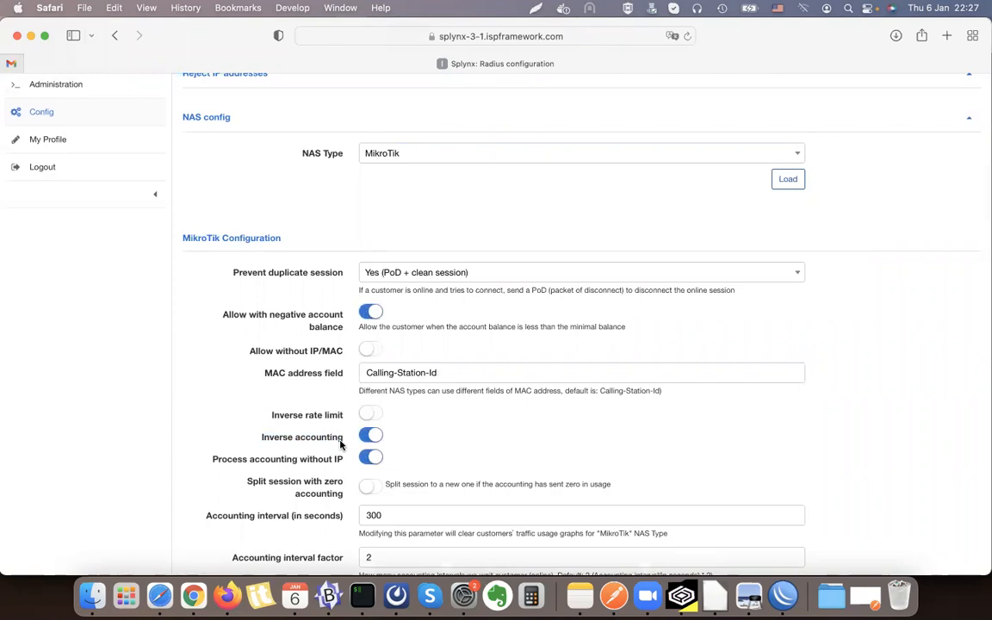
scroll(340, 444, "up", 2)
triple_click(327, 492)
left_click(329, 492)
scroll(326, 492, "up", 5)
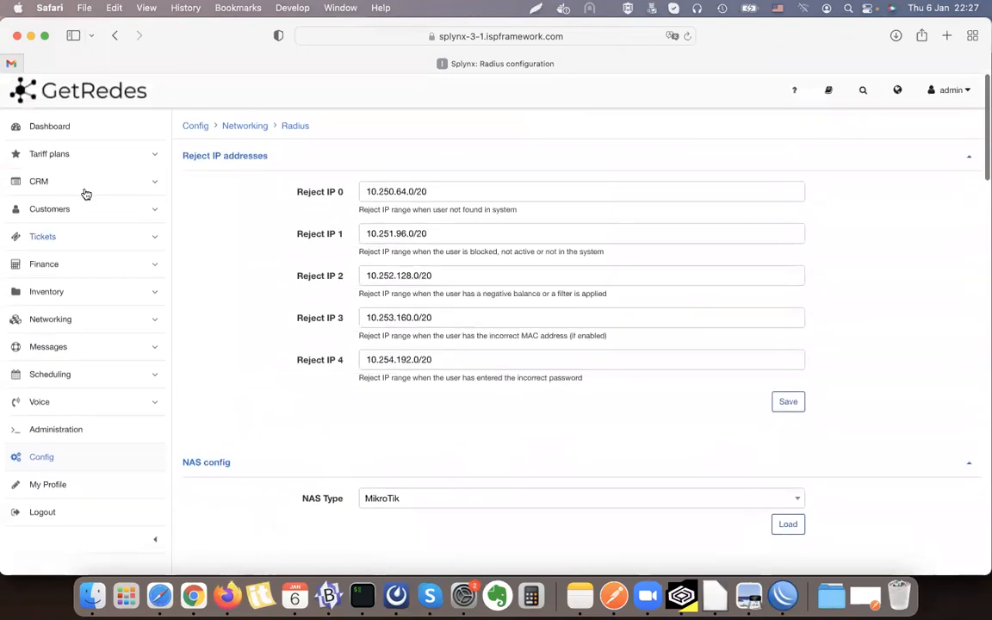
Open the 20 Mbps Internet tariff plan and examine its download and upload speed fields
left_click(77, 158)
left_click(60, 183)
left_click(241, 216)
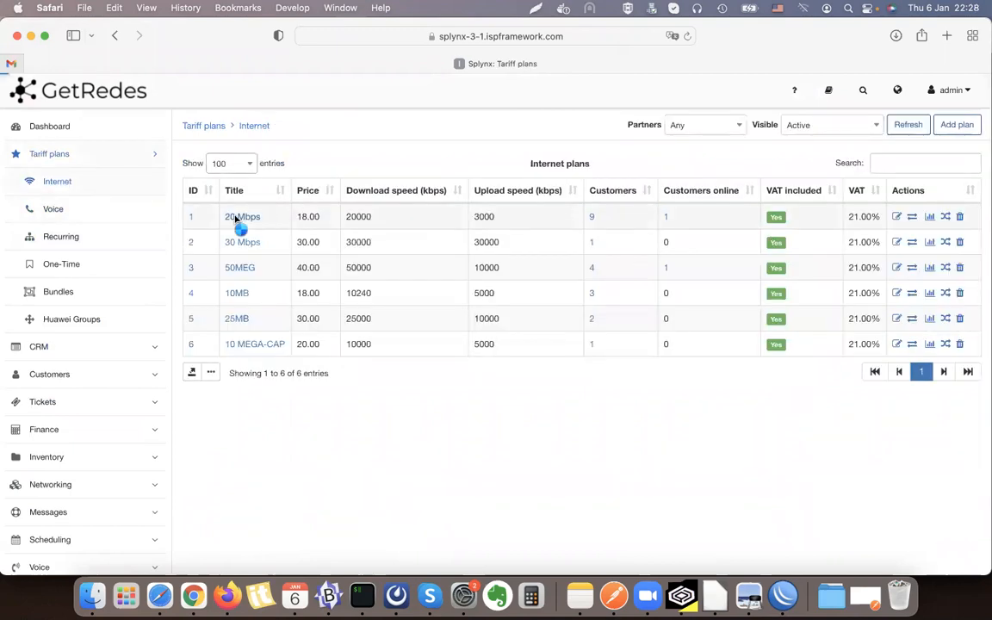
left_click(457, 433)
scroll(454, 430, "down", 1)
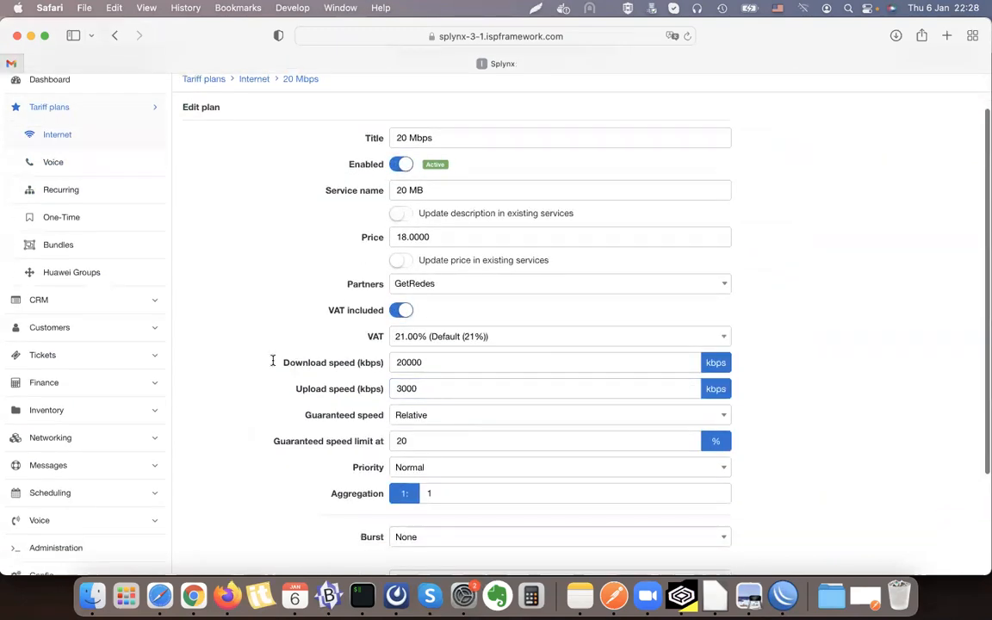
left_click_drag(272, 360, 385, 362)
left_click_drag(293, 388, 375, 389)
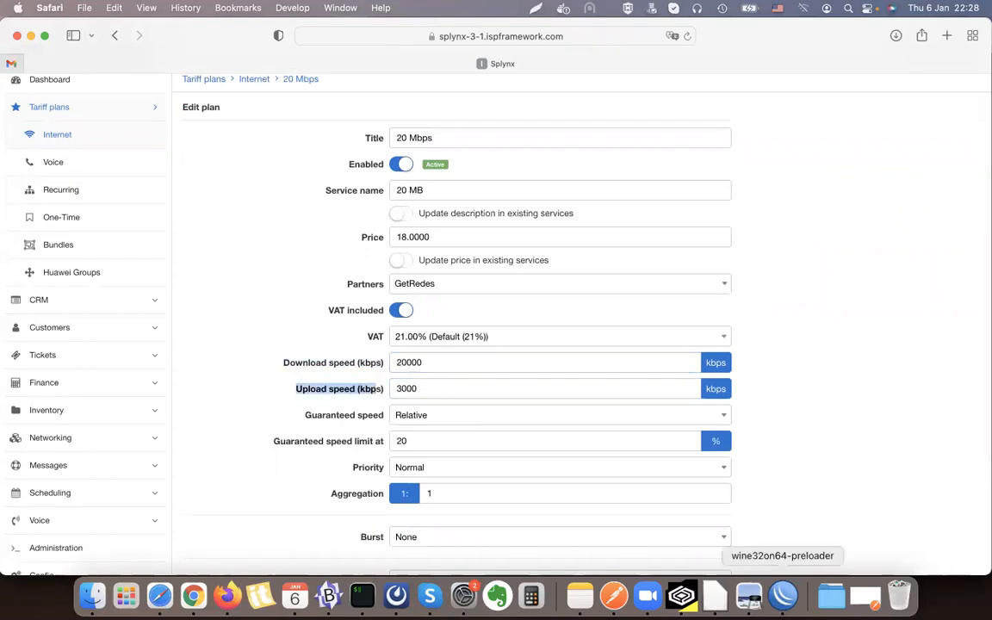
Switch to WinBox, close the log, and check the PPP active connections and DHCP leases
left_click(783, 595)
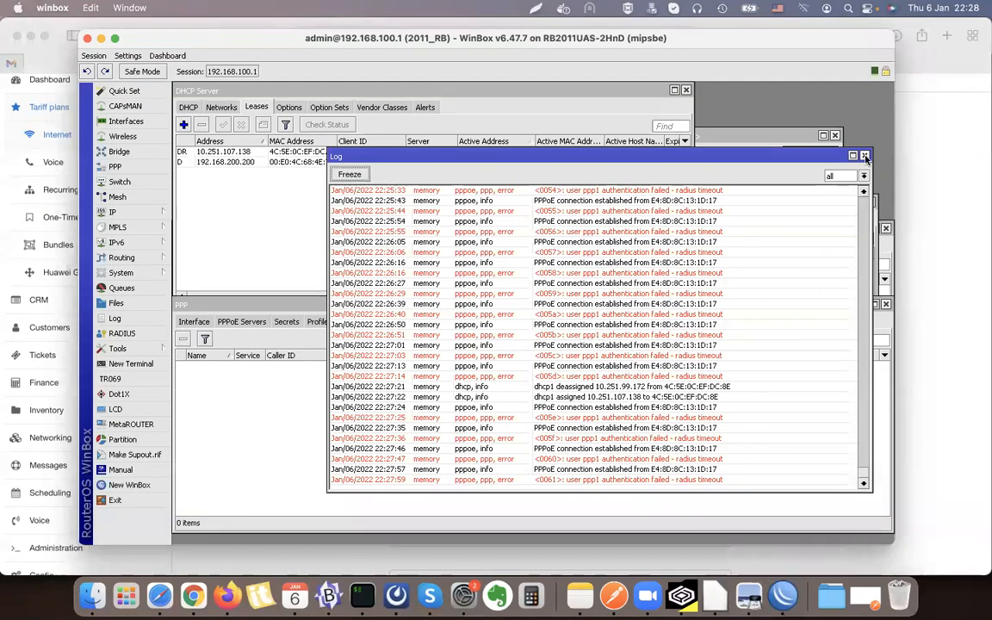
left_click(865, 156)
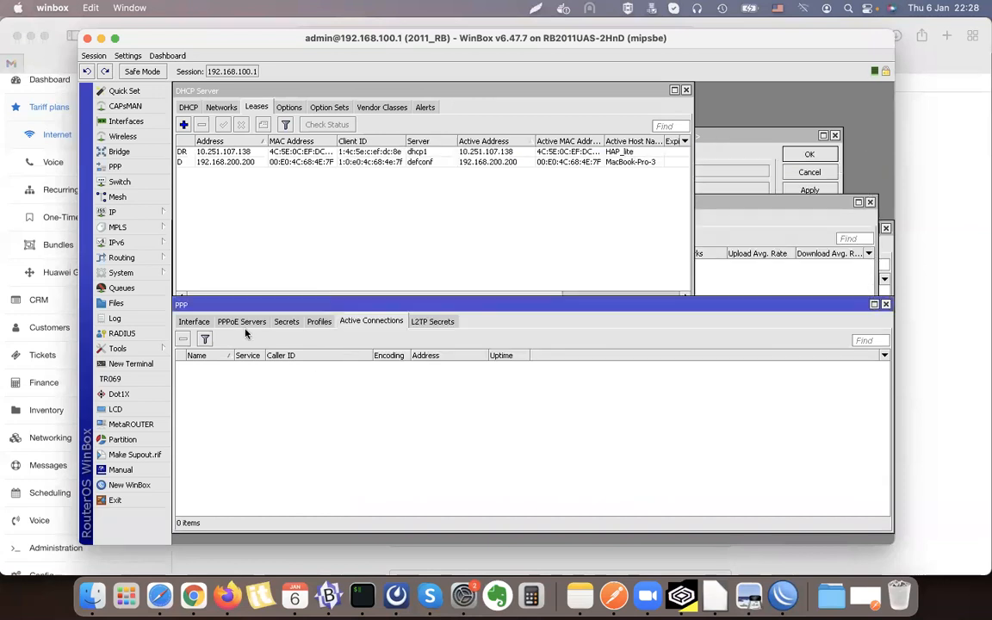
left_click(220, 162)
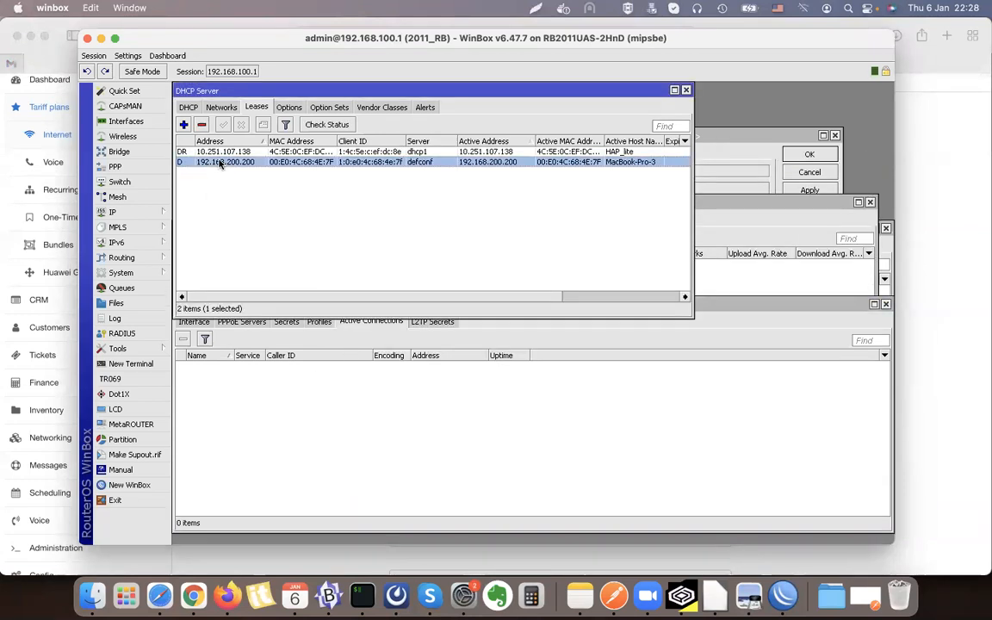
Return to Splynx in Safari and open the services of the online PPPoE customer with service login ppp1
left_click(3, 249)
scroll(69, 344, "up", 2)
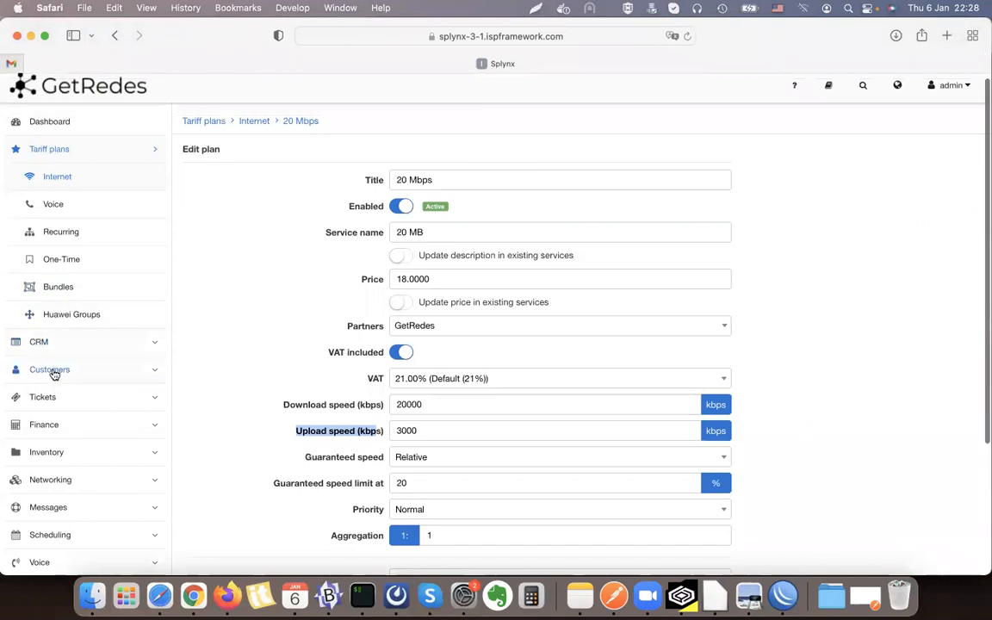
left_click(51, 372)
left_click(60, 289)
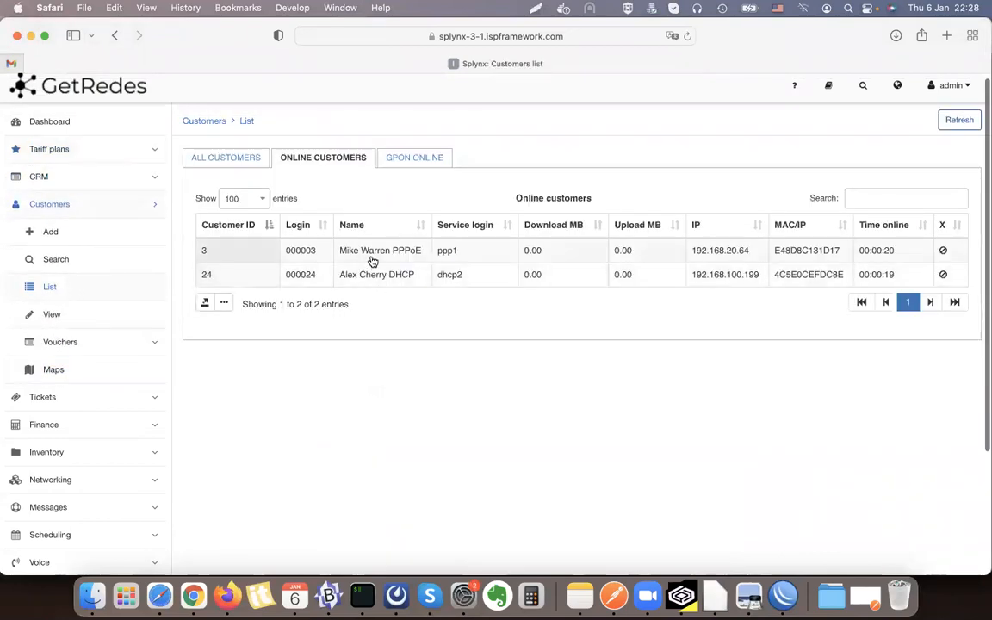
left_click(373, 259)
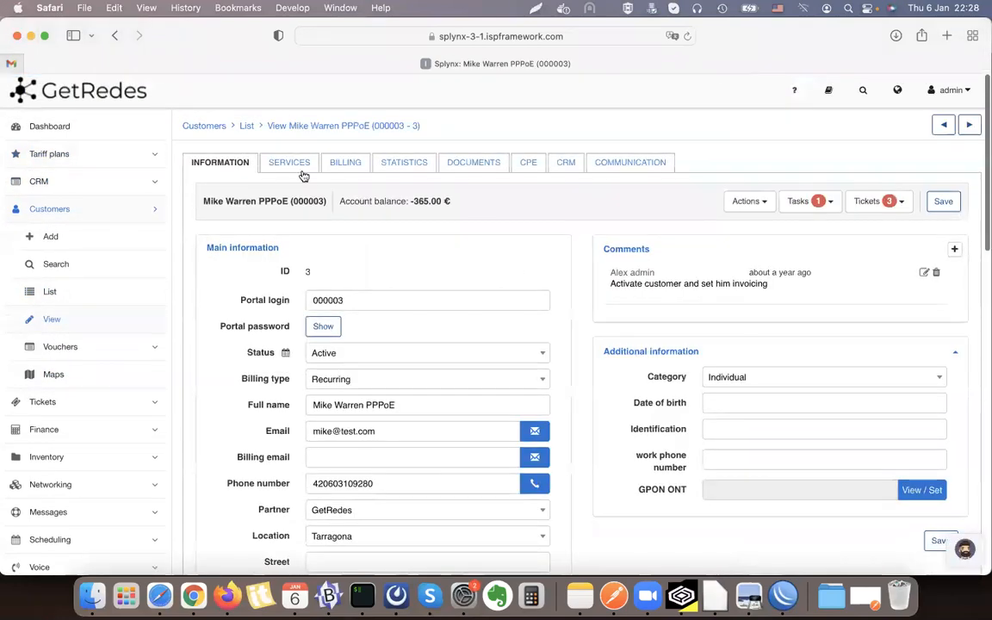
left_click(297, 165)
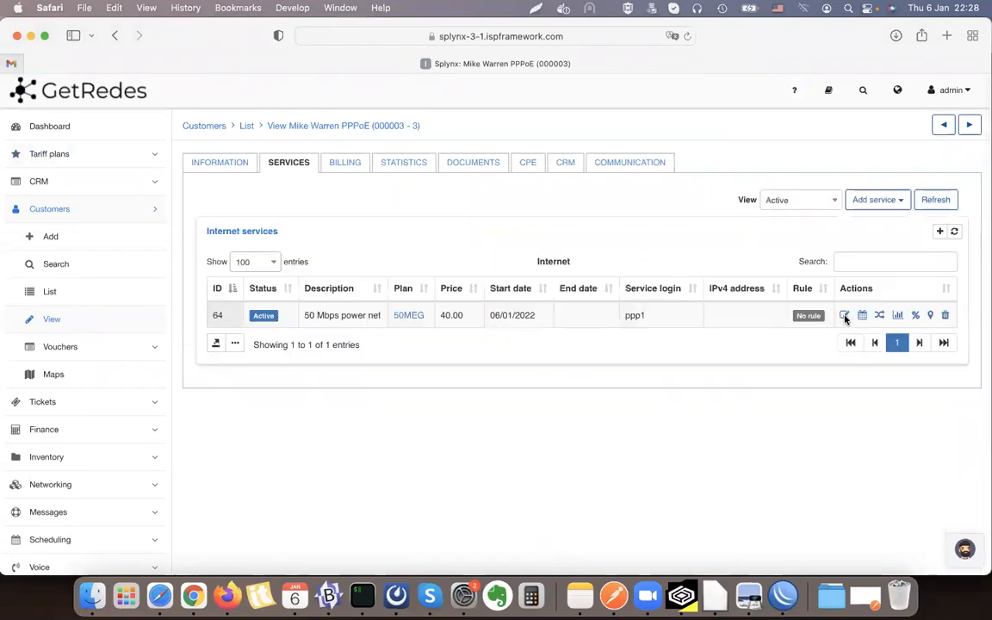
Edit the ppp1 Internet service, enter its service password, and save the password and the service
left_click(847, 318)
scroll(440, 284, "down", 5)
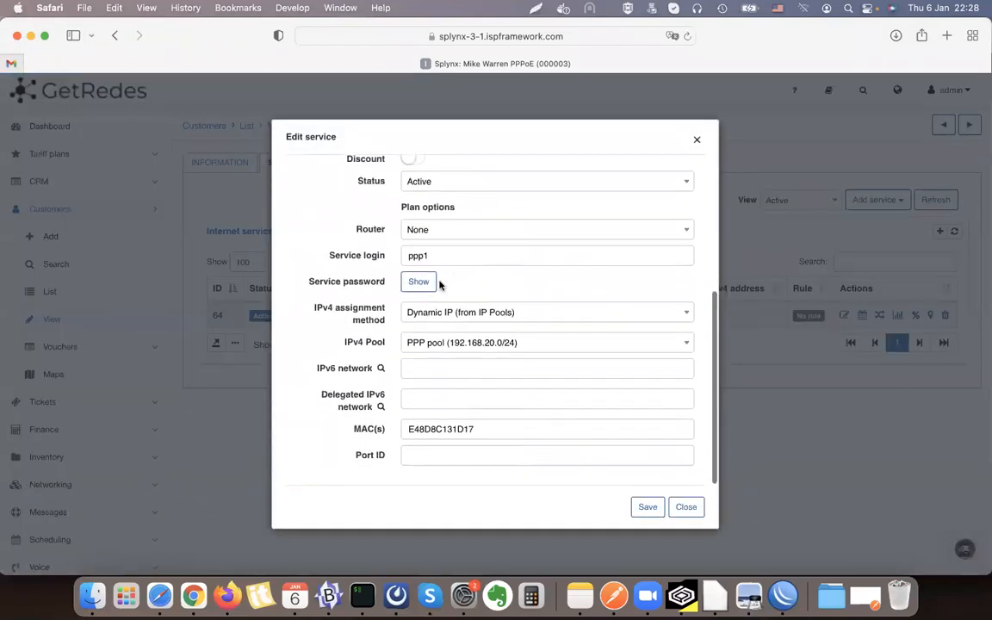
left_click(419, 281)
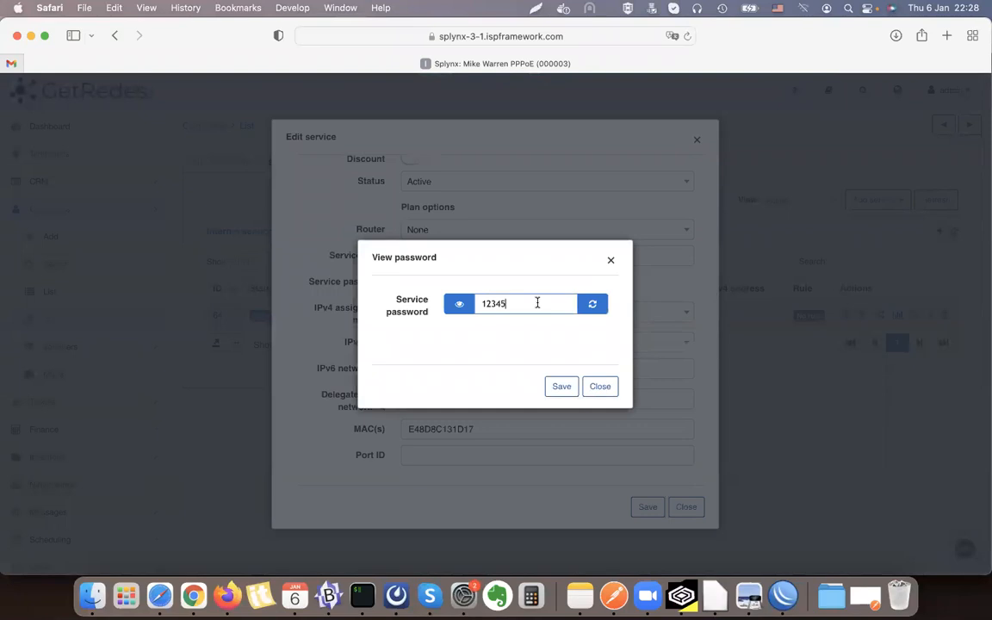
left_click(564, 387)
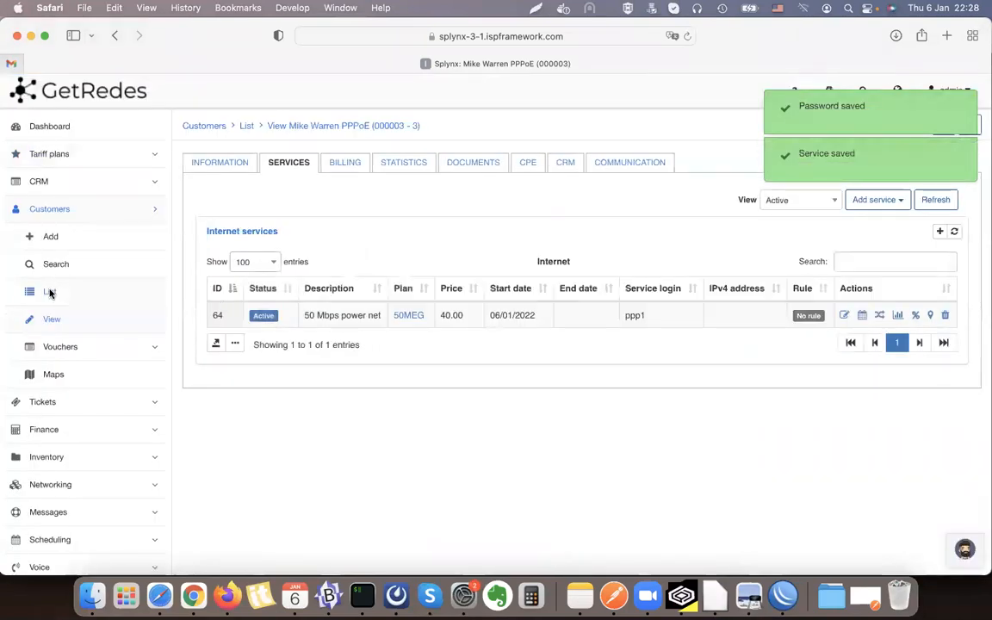
View the online customers list, then inspect the ppp1 simple queue's upload and download limits and the dhcp1 lease in WinBox
left_click(49, 293)
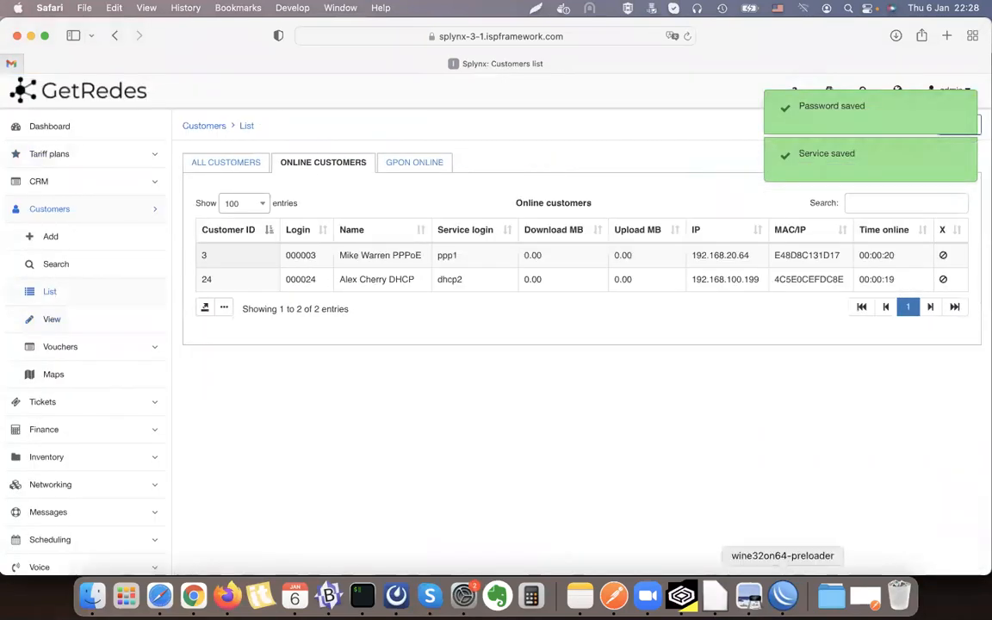
left_click(783, 594)
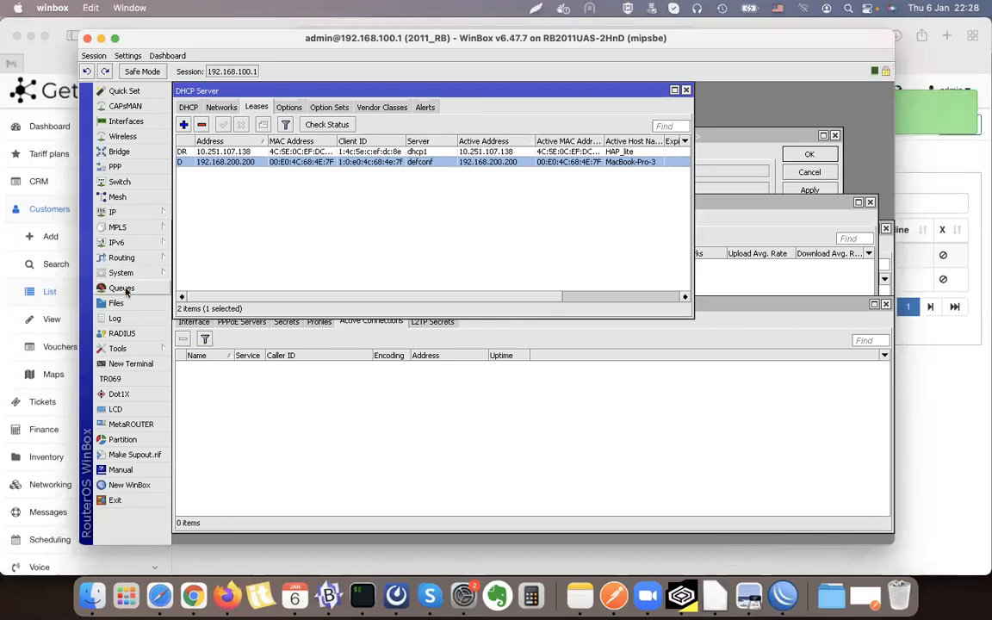
left_click(125, 287)
left_click(543, 265)
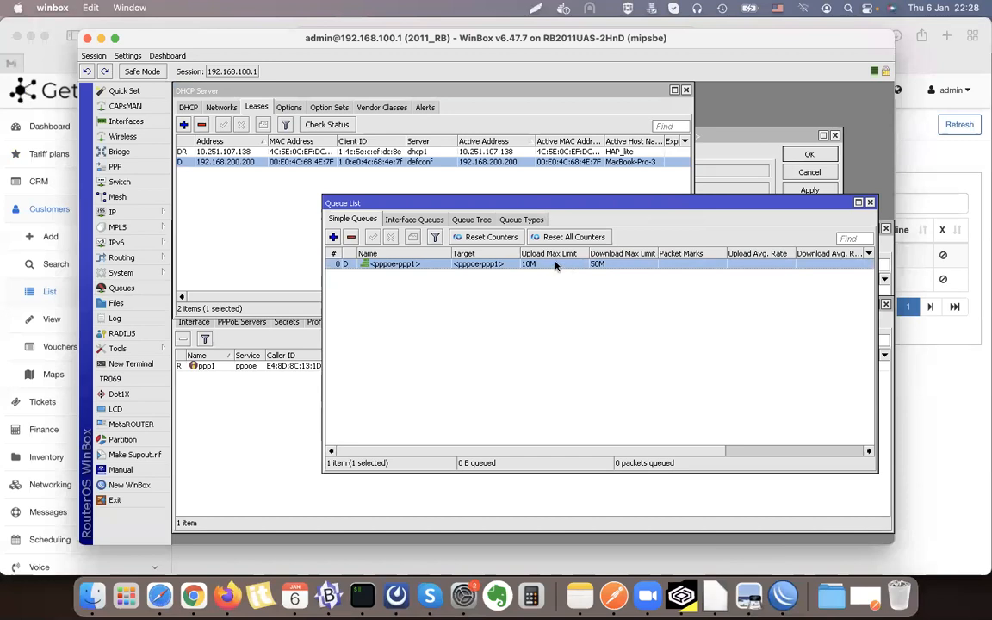
left_click(433, 153)
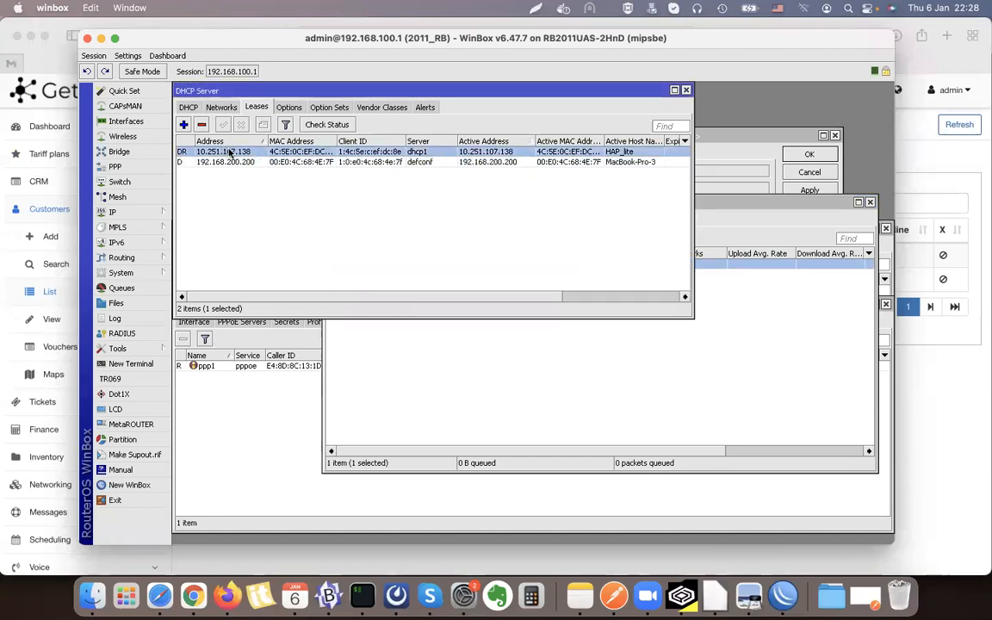
Switch to Splynx in Safari, open the online DHCP customer with service login dhcp2, set the status to Active, and save the customer
left_click(41, 263)
left_click(50, 267)
left_click(53, 292)
left_click(393, 283)
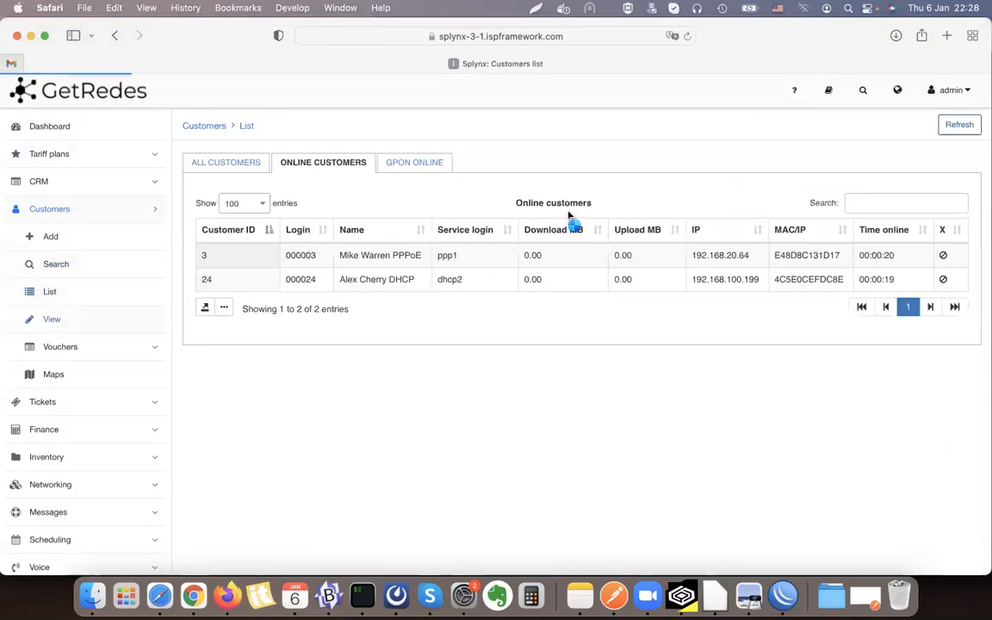
left_click(348, 353)
left_click(335, 417)
left_click(945, 201)
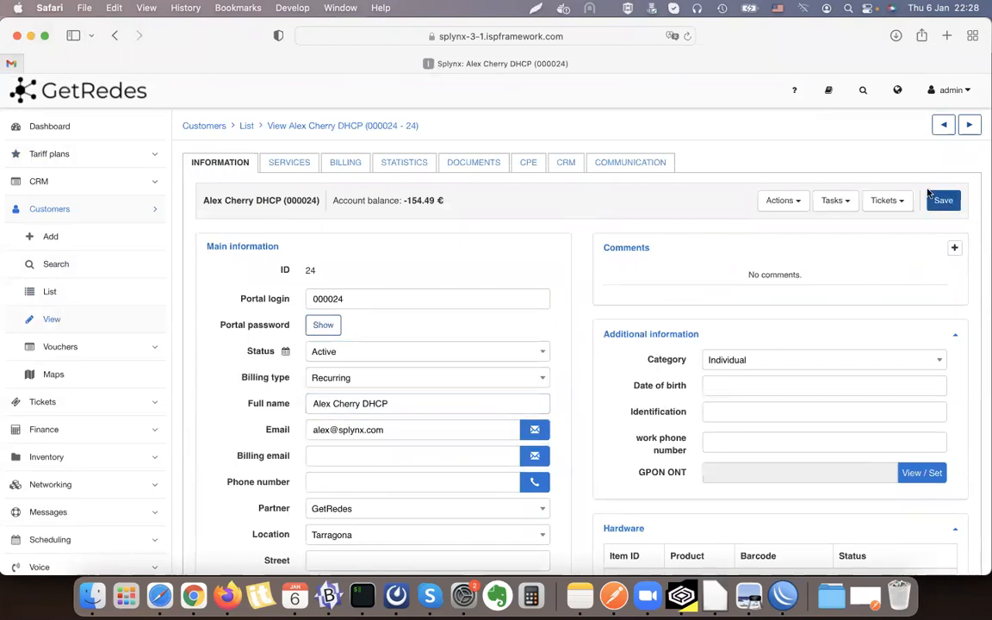
left_click(945, 200)
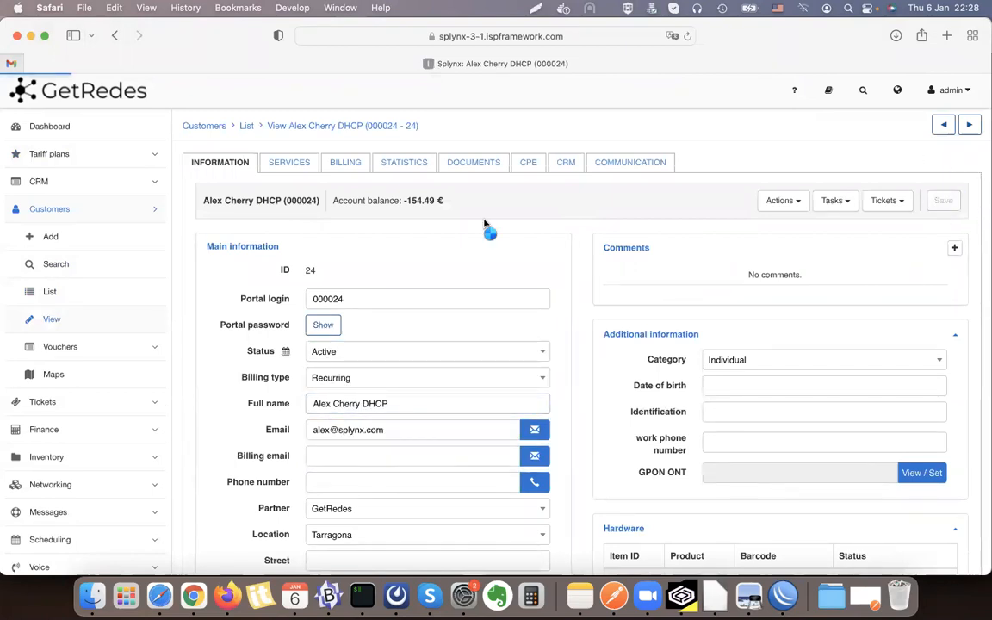
Switch to WinBox and remove the DHCP lease of host HAP_lite on server dhcp1 so it reconnects
key("super+Tab")
left_click(542, 408)
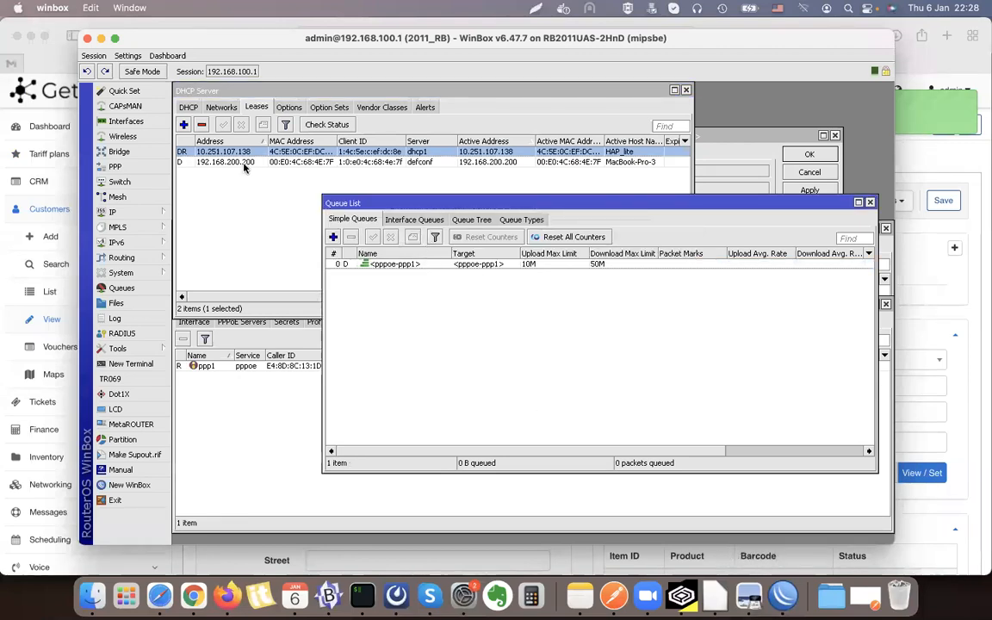
left_click(209, 131)
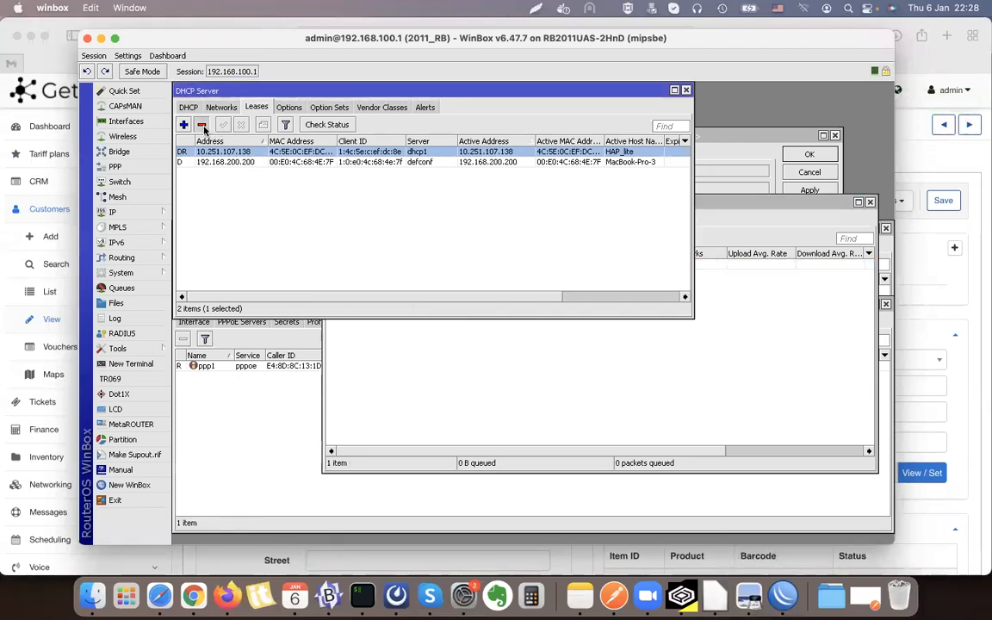
left_click(204, 127)
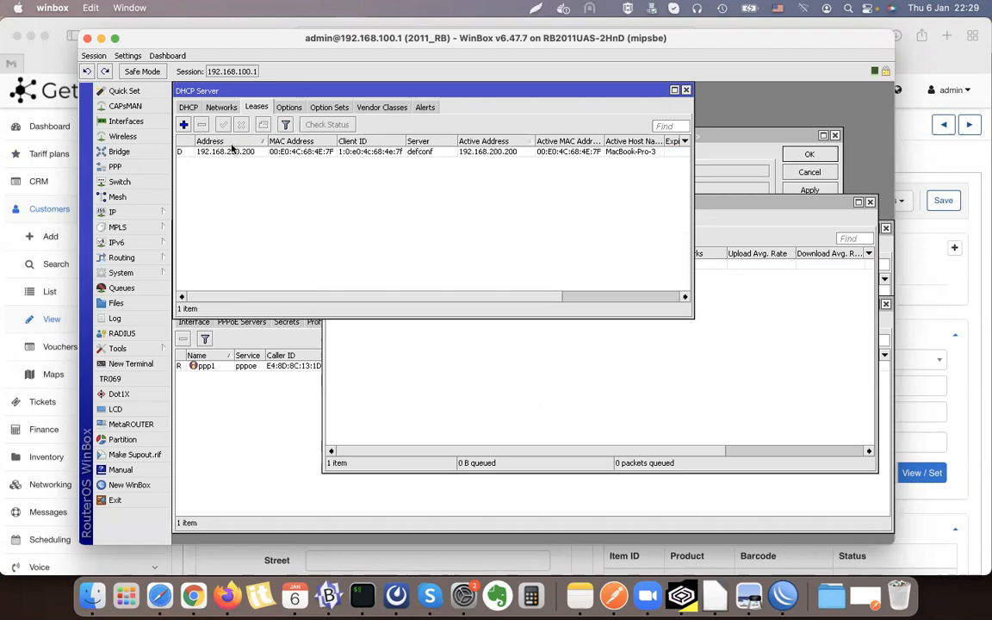
Compare the upload and download limits of the DHCP and ppp1 simple queues
left_click(396, 327)
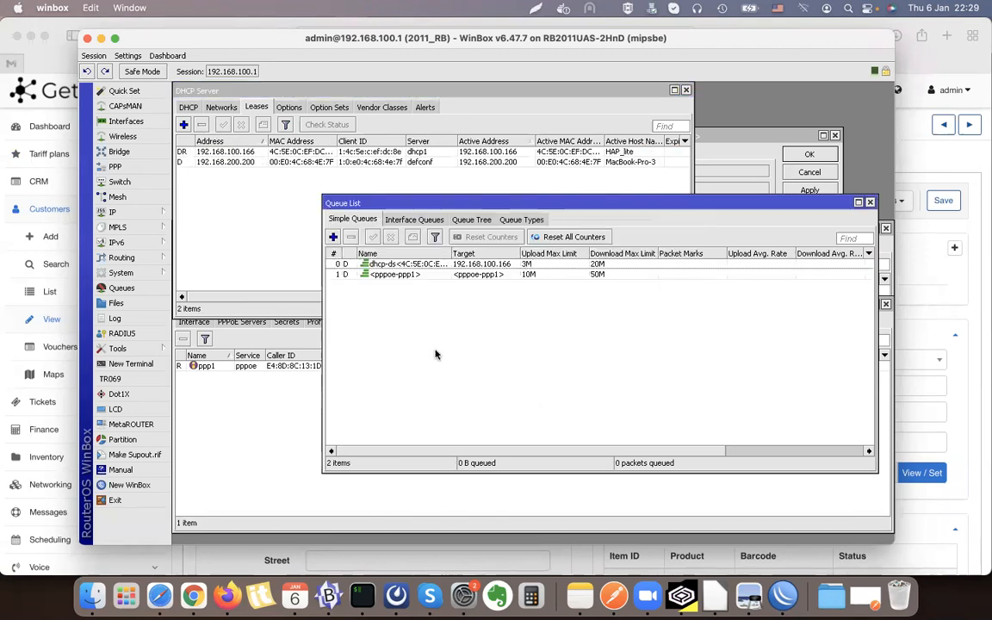
left_click(395, 266)
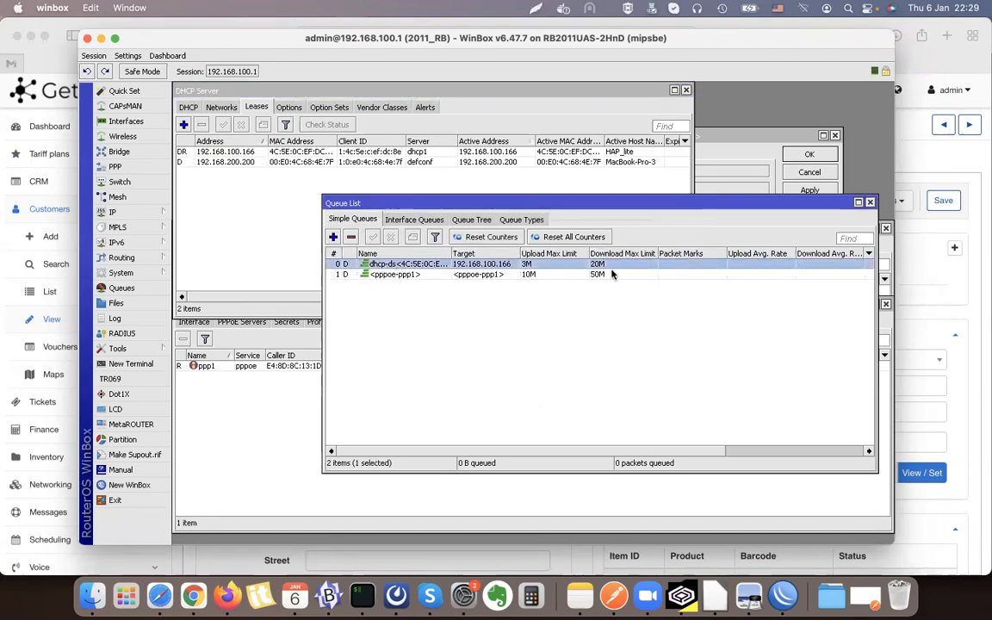
left_click(582, 275)
Return to Splynx in Safari and examine the DHCP customer's Internet statistics, including the download and upload usage by day
left_click(11, 334)
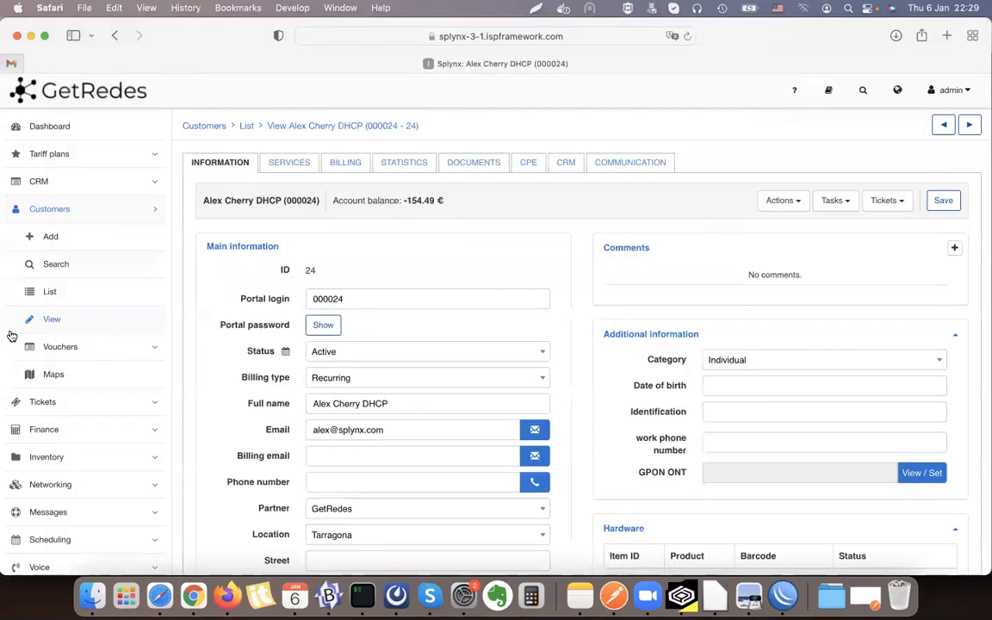
left_click(427, 169)
scroll(425, 253, "down", 1)
scroll(425, 252, "down", 5)
scroll(427, 253, "up", 1)
mouse_move(374, 389)
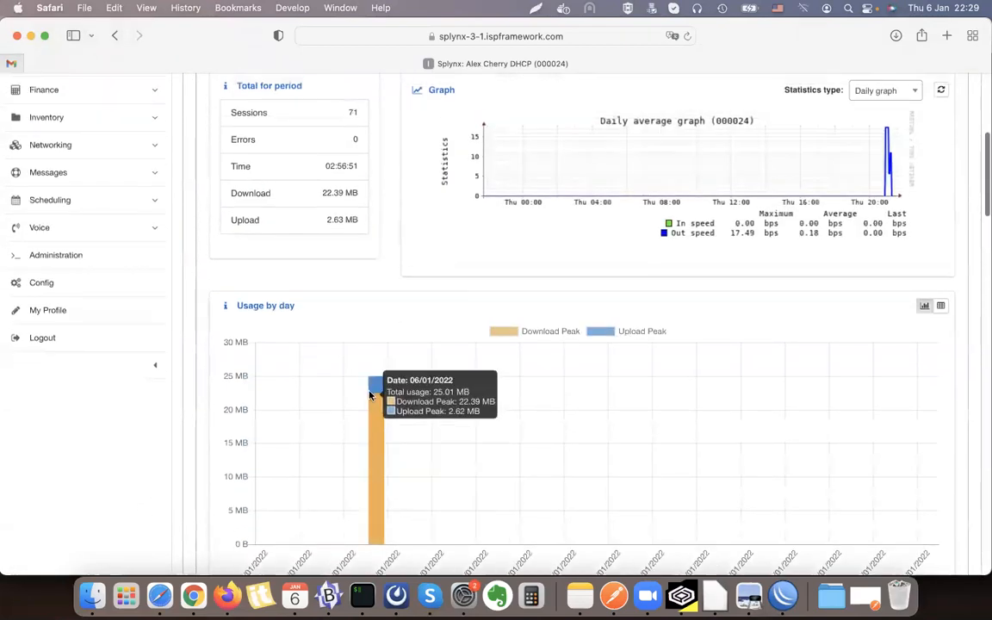
scroll(374, 397, "down", 2)
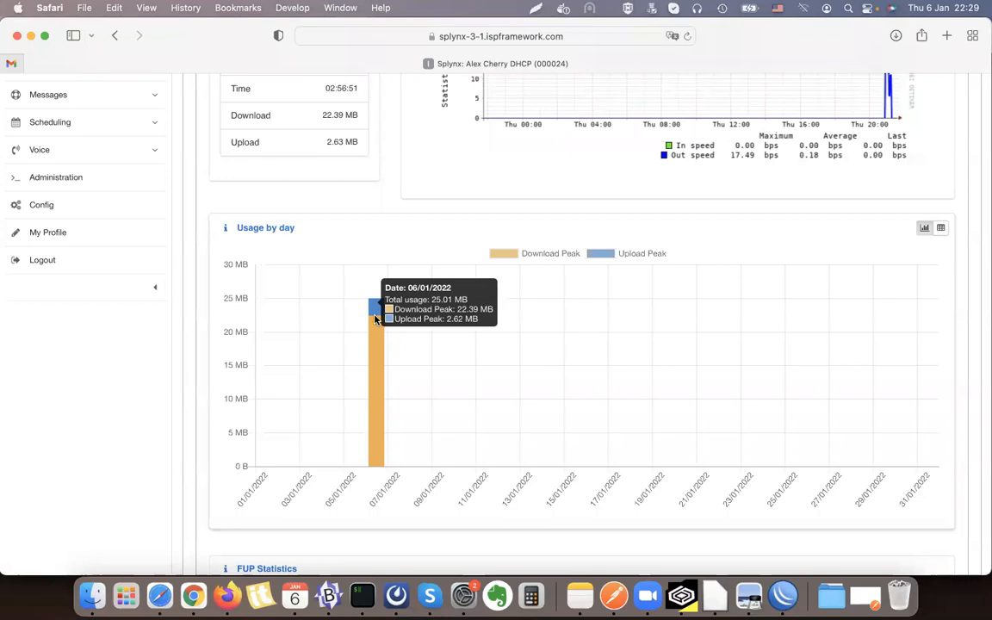
scroll(377, 313, "up", 10)
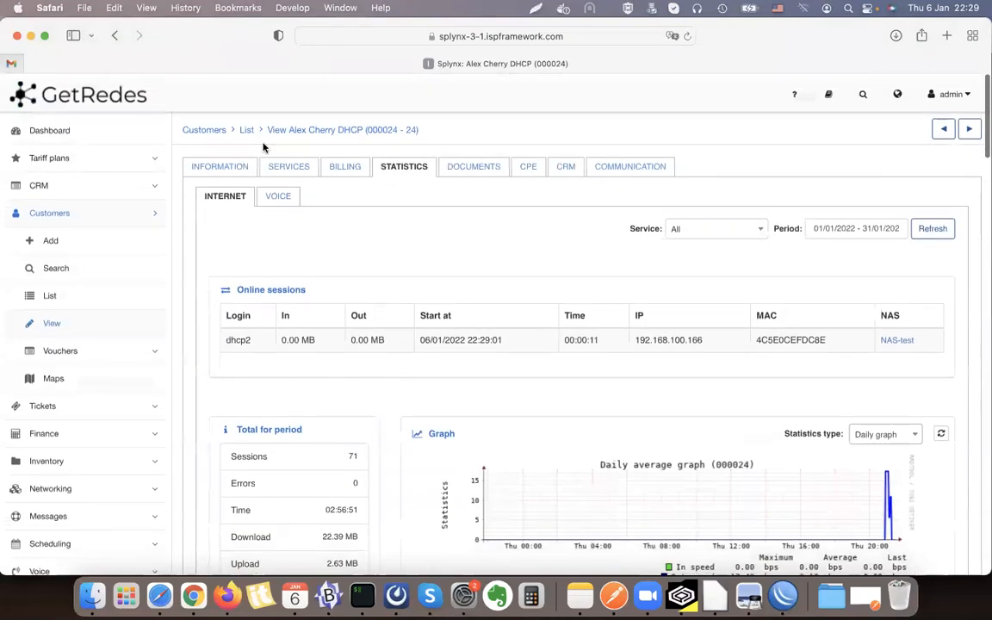
Return to the online customers list, open the PPPoE customer with login ppp1, and examine the download and upload usage by day
left_click(114, 35)
left_click(385, 261)
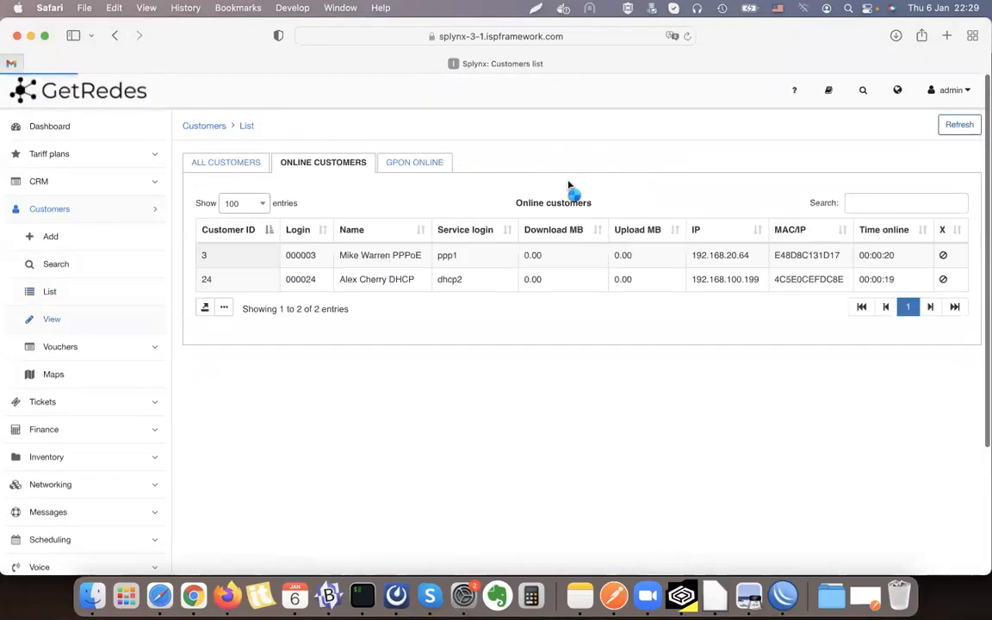
left_click(336, 165)
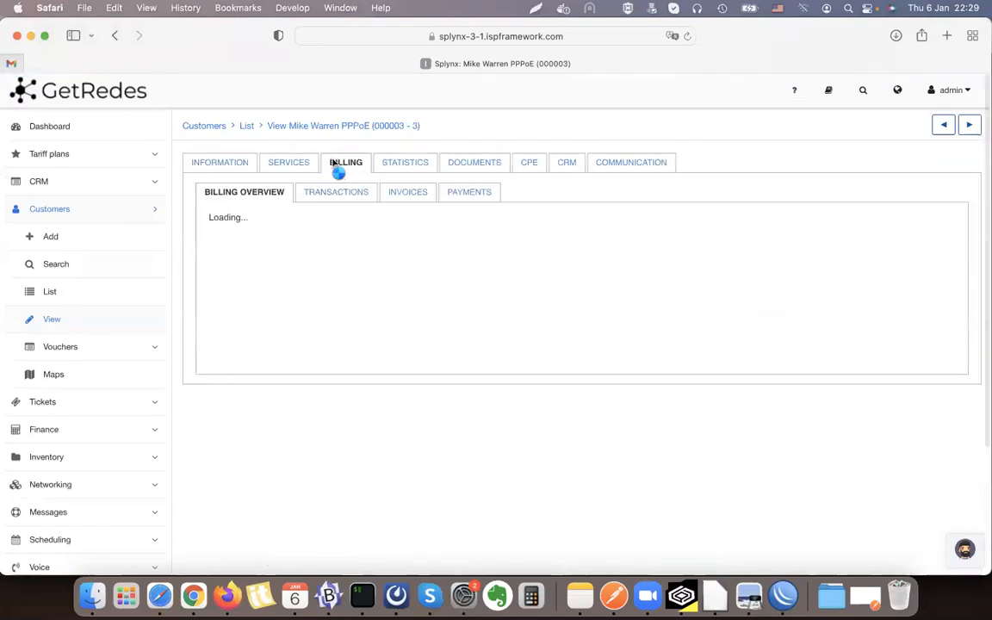
left_click(409, 165)
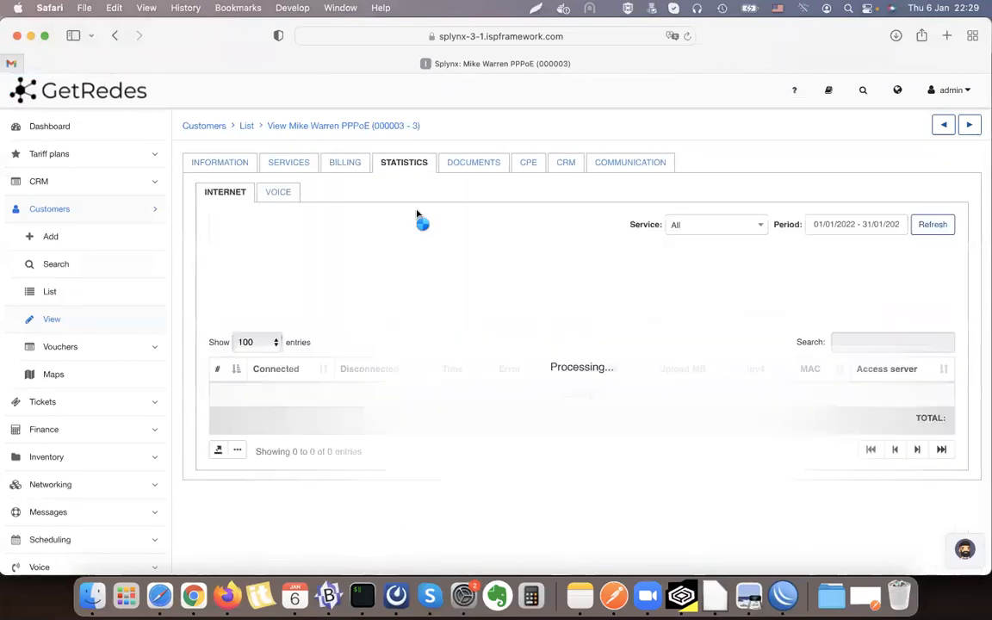
scroll(391, 295, "down", 5)
scroll(390, 298, "down", 10)
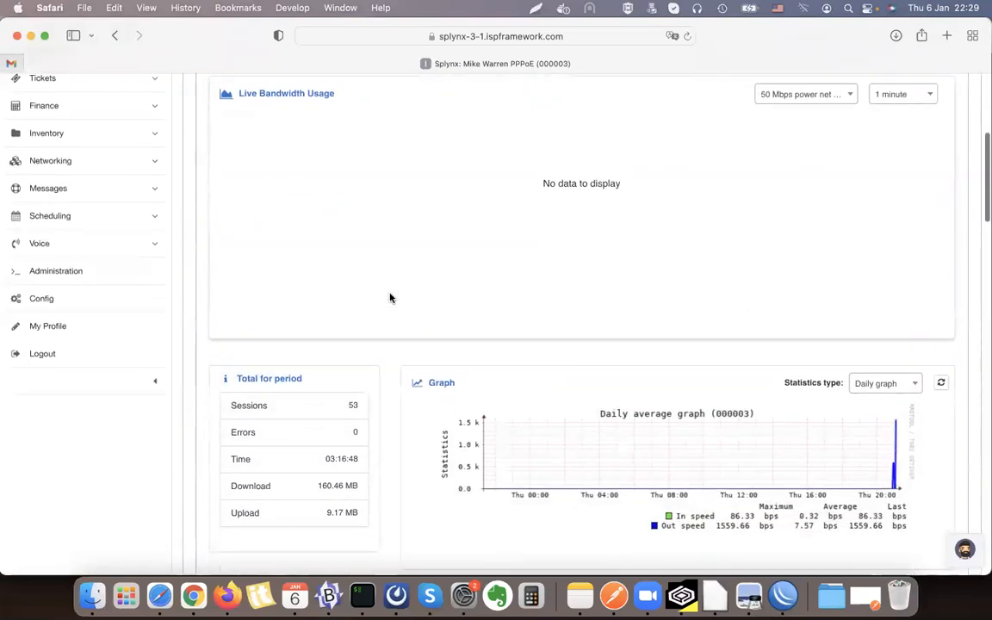
mouse_move(383, 317)
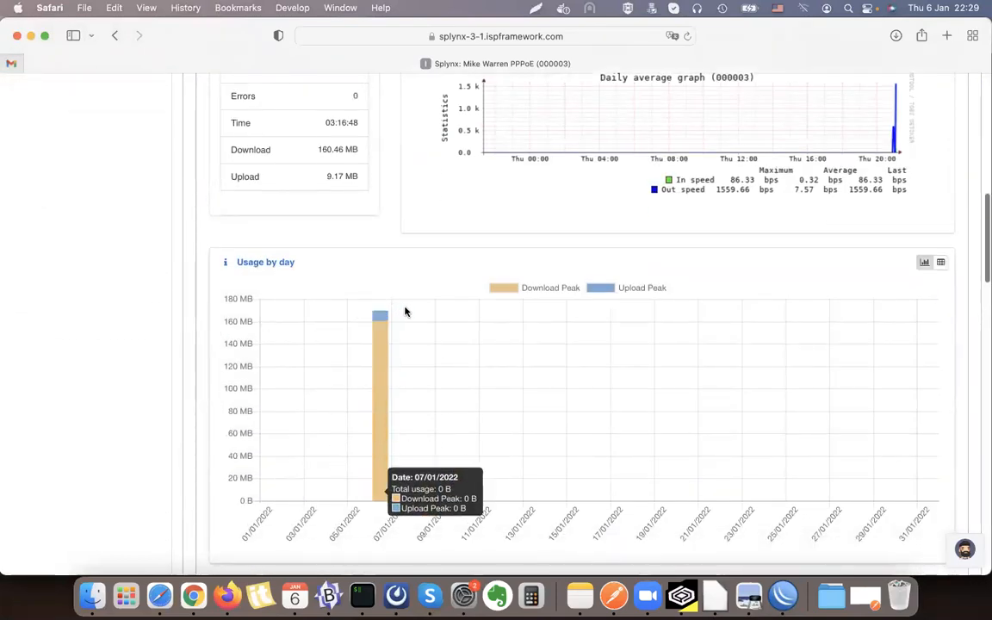
Examine the ppp1 online session and its Live Bandwidth Usage graph in the customer's statistics
scroll(560, 290, "up", 3)
scroll(558, 293, "up", 11)
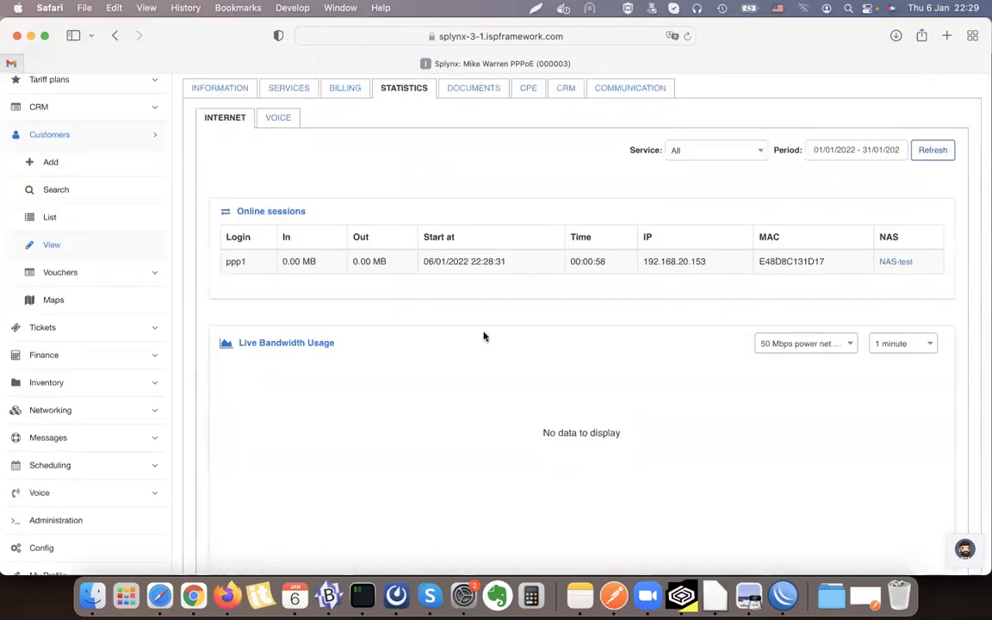
scroll(485, 336, "up", 1)
scroll(472, 337, "down", 2)
left_click_drag(239, 290, 345, 290)
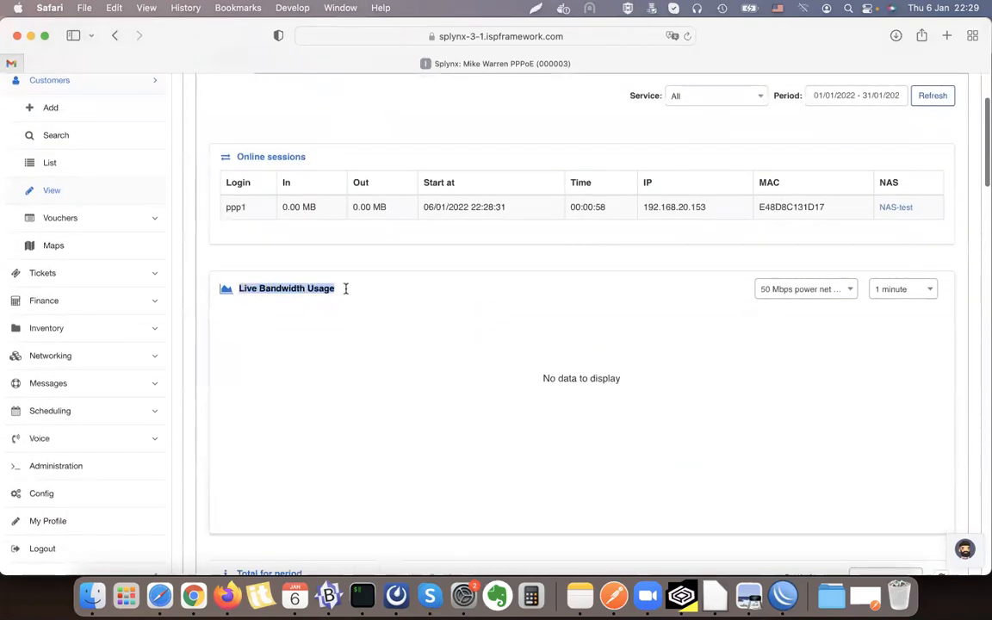
left_click(349, 290)
scroll(350, 291, "up", 3)
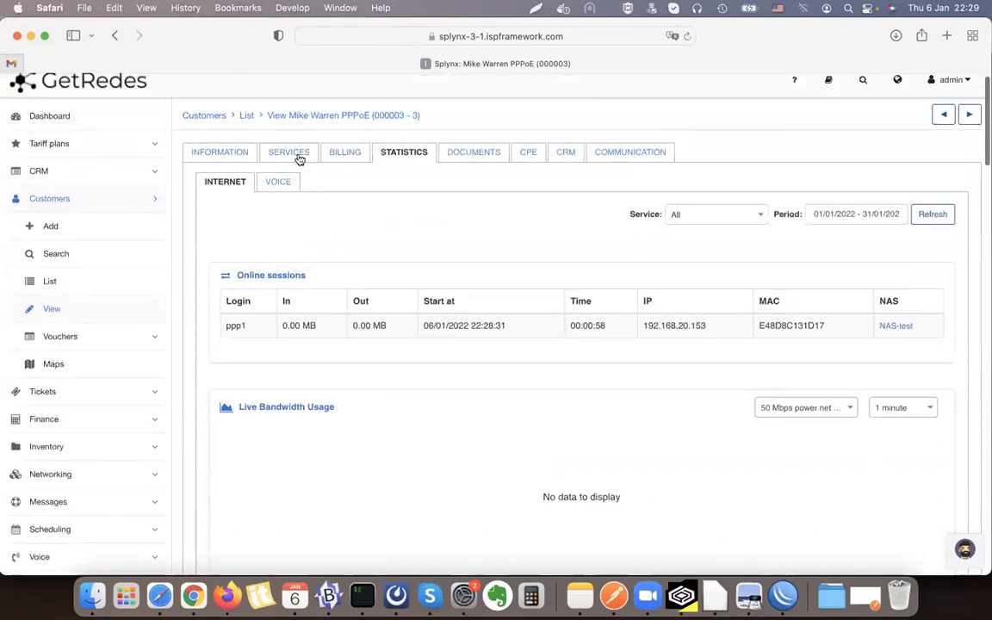
Edit the ppp1 Internet service, set its router to NAS-test, and save the service
left_click(299, 158)
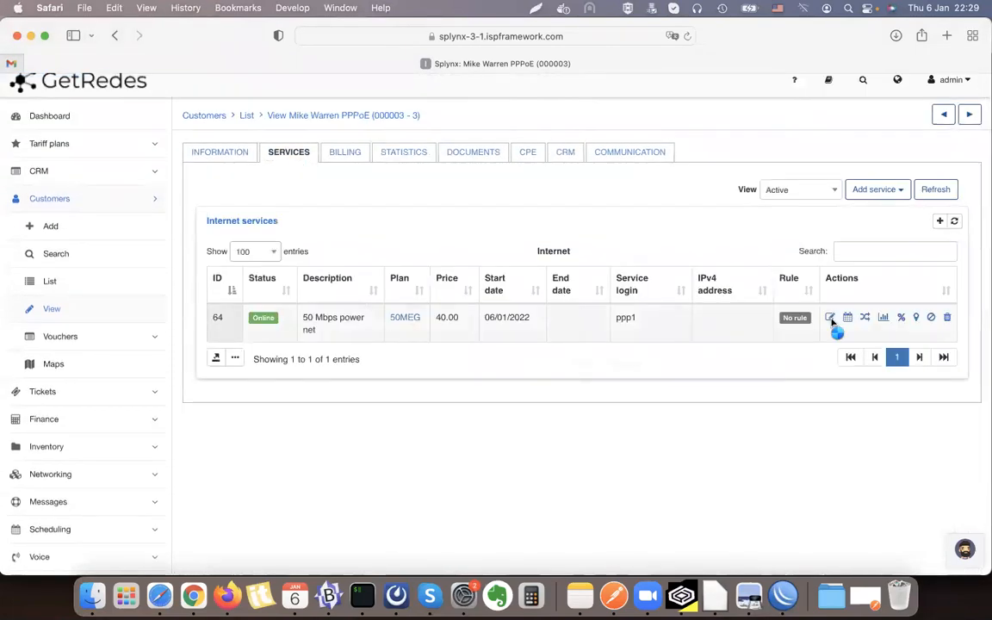
left_click(830, 318)
scroll(560, 323, "down", 5)
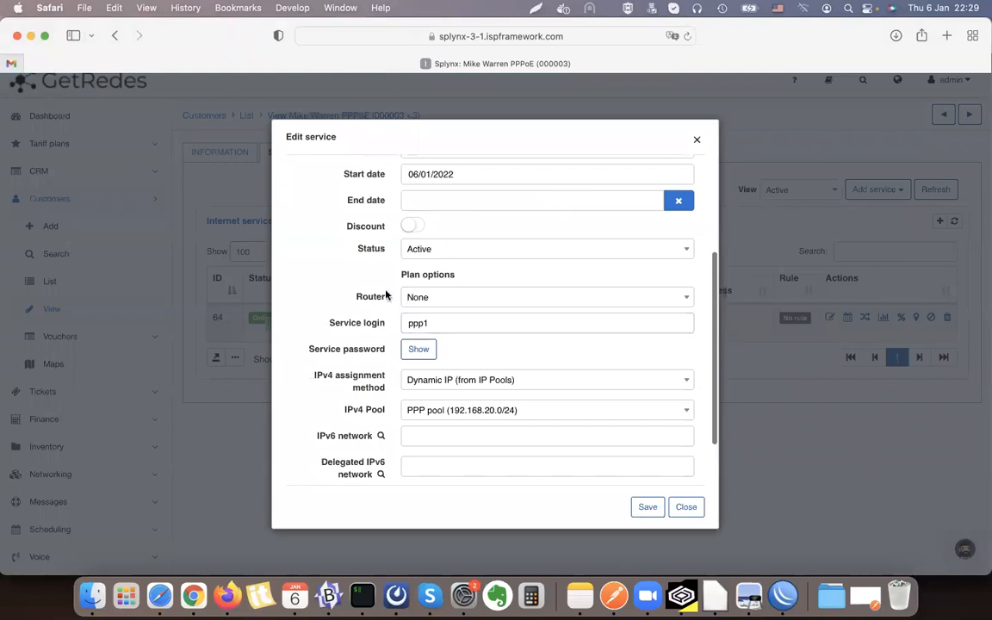
double_click(363, 298)
left_click(434, 297)
left_click(443, 363)
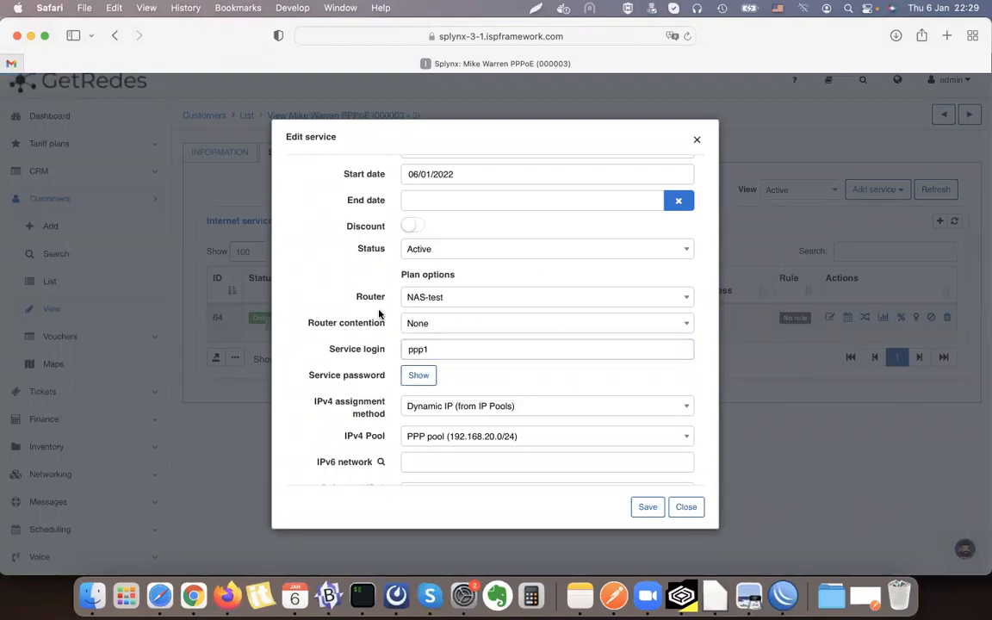
left_click(648, 508)
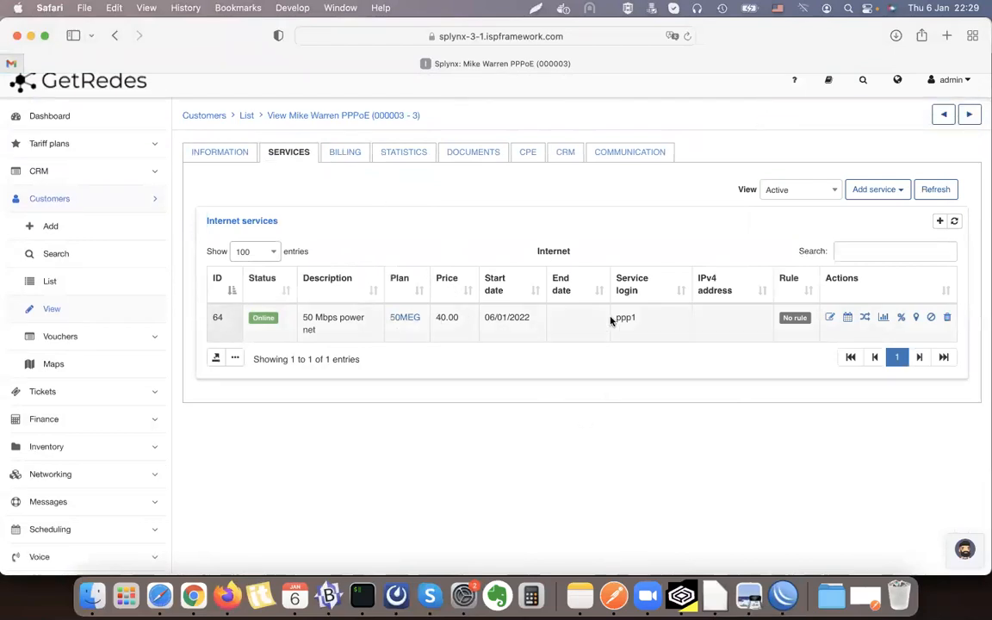
Reopen the PPPoE customer's statistics and check the Live Bandwidth Usage graph and its available time ranges
left_click(412, 153)
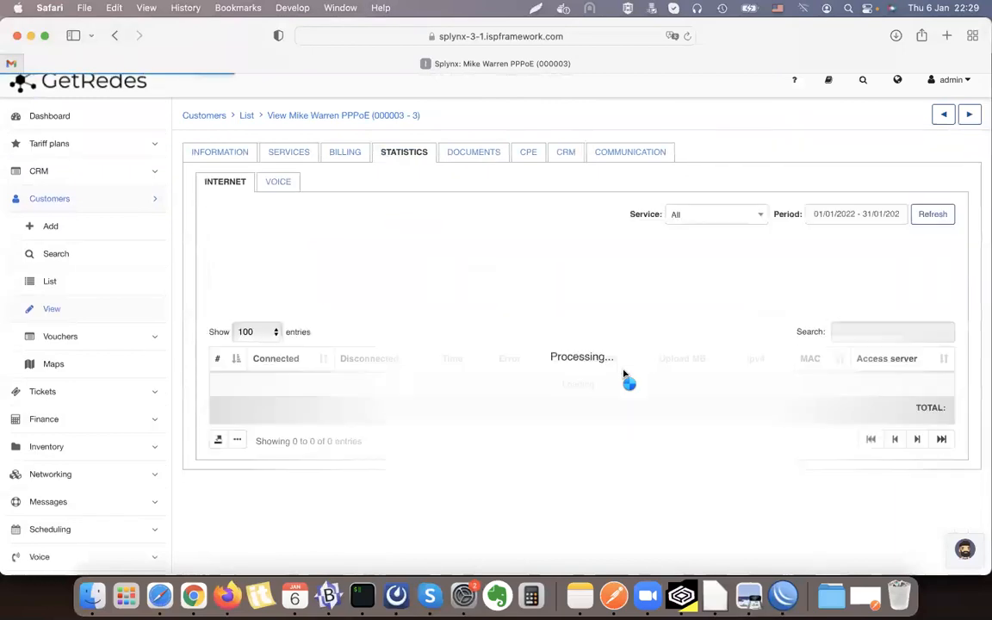
scroll(624, 372, "down", 4)
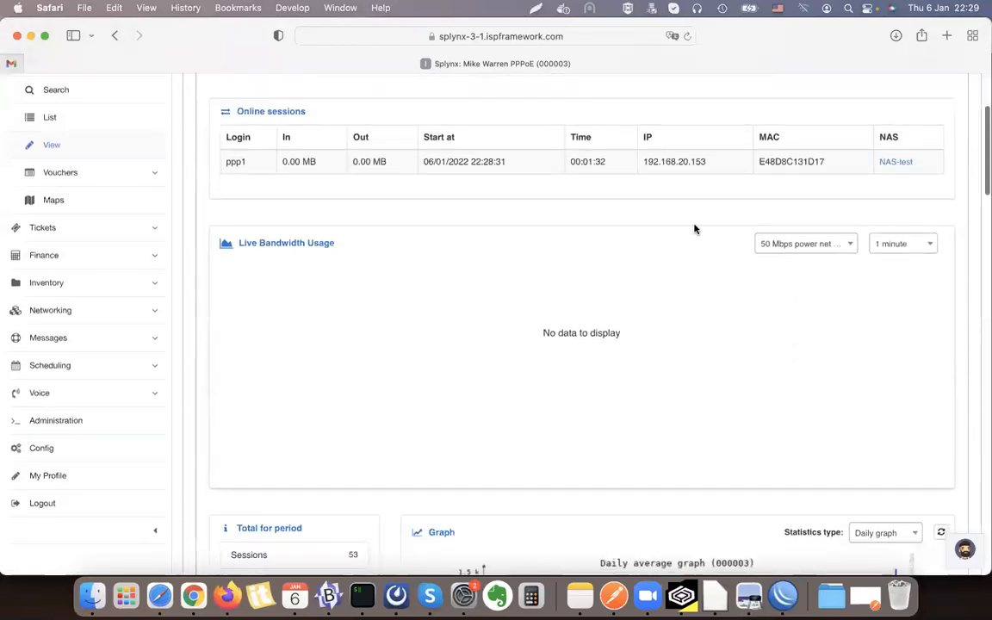
scroll(560, 349, "down", 1)
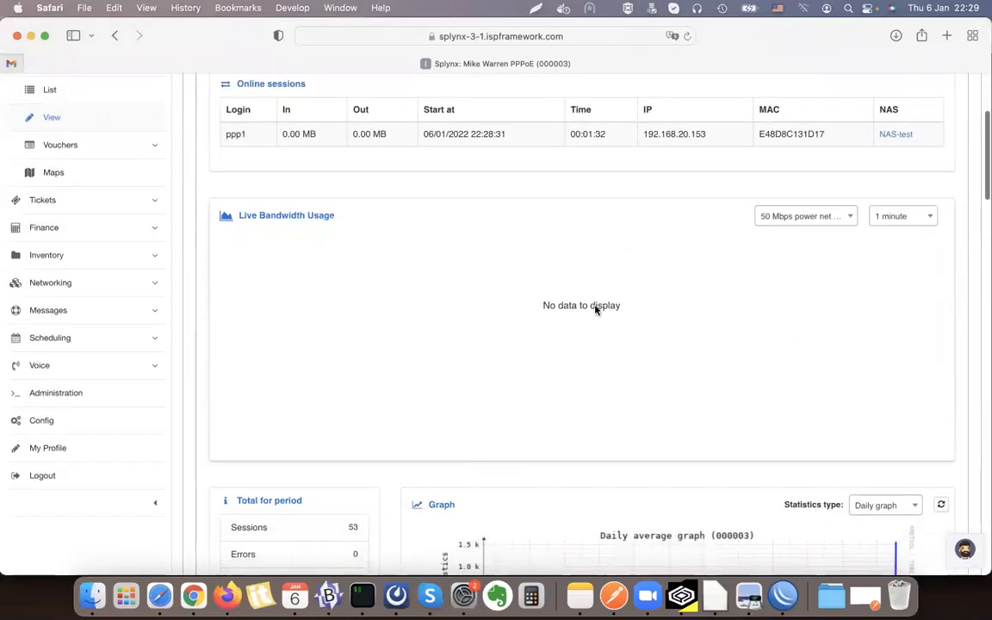
left_click(882, 224)
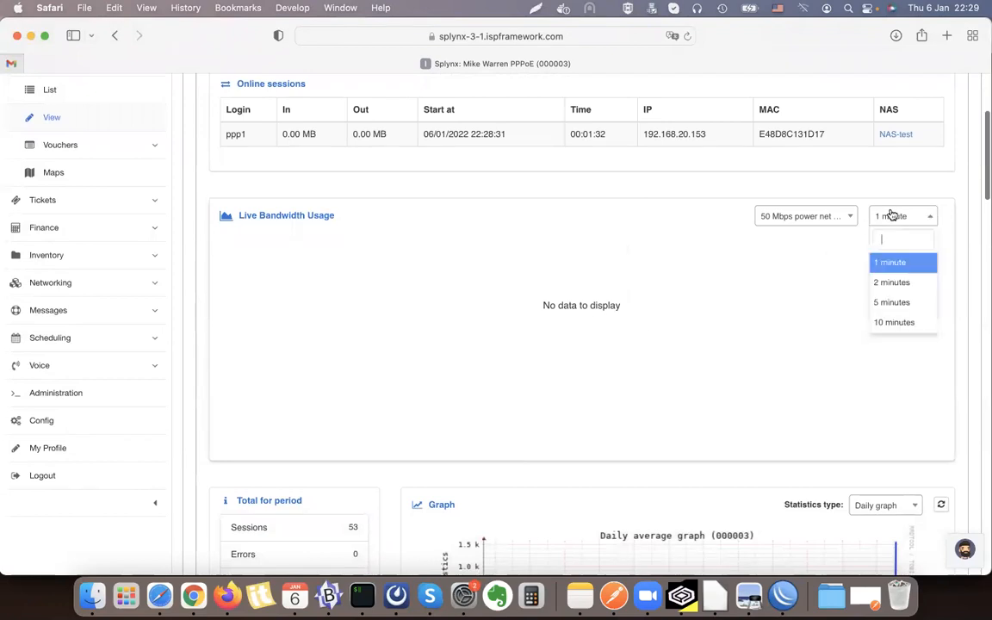
left_click(703, 294)
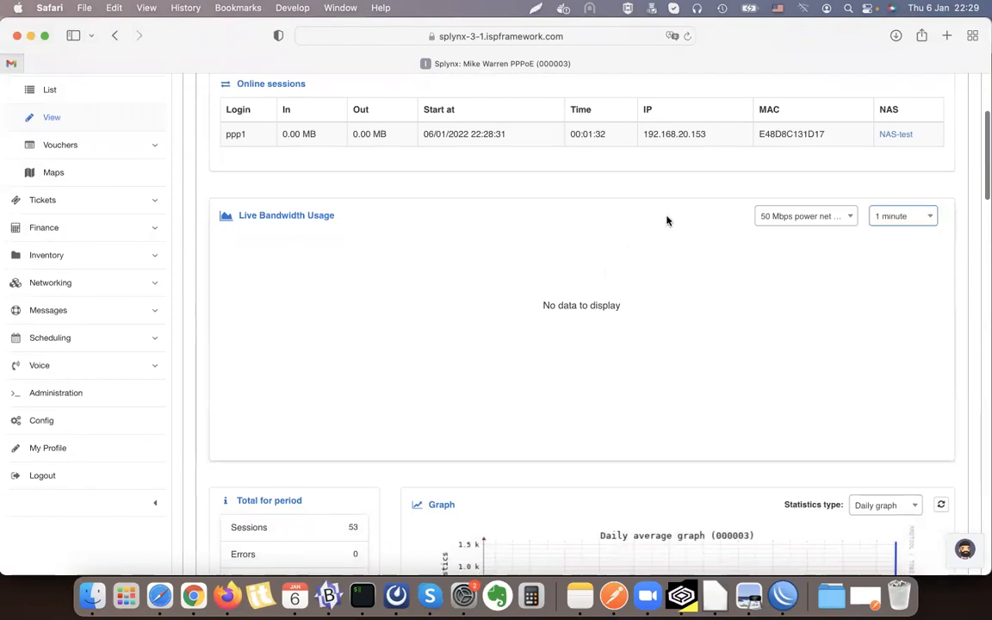
scroll(666, 221, "down", 1)
scroll(577, 340, "up", 2)
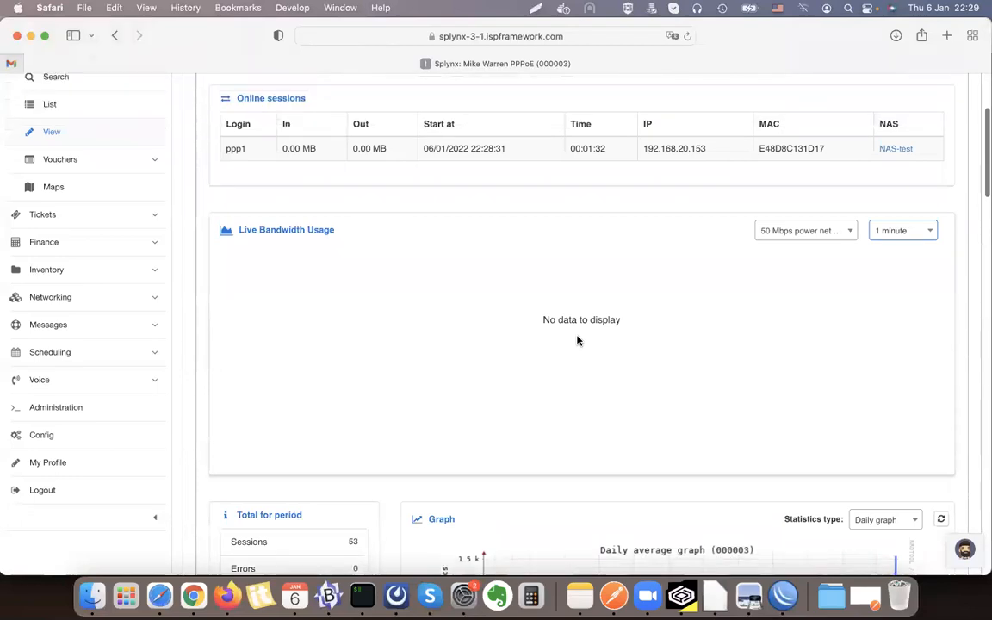
Reload the customer page, recheck the ppp1 session and live bandwidth graph, and open the customer's main information
left_click(690, 36)
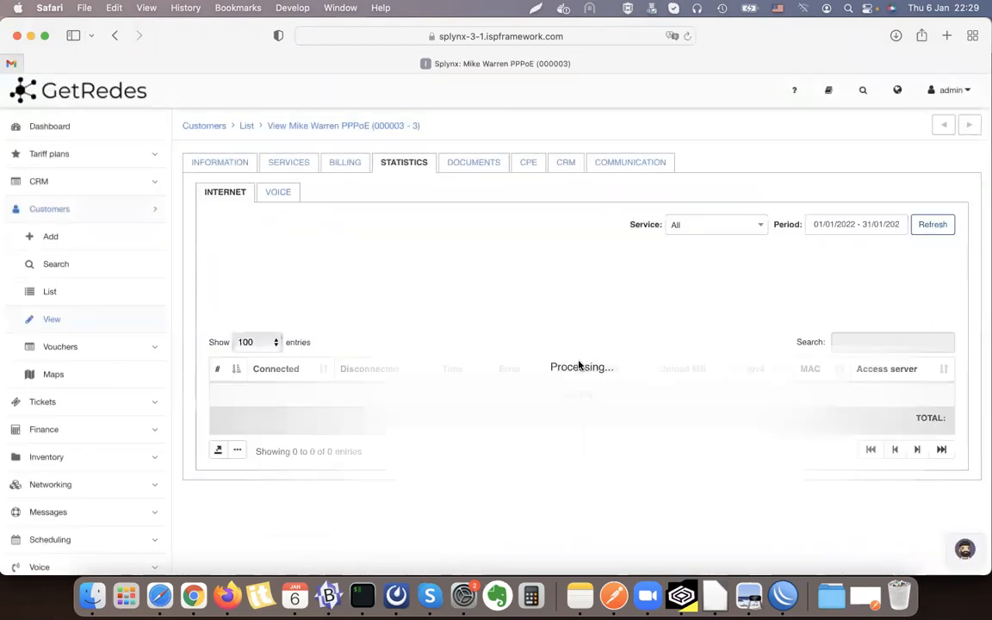
scroll(510, 439, "down", 5)
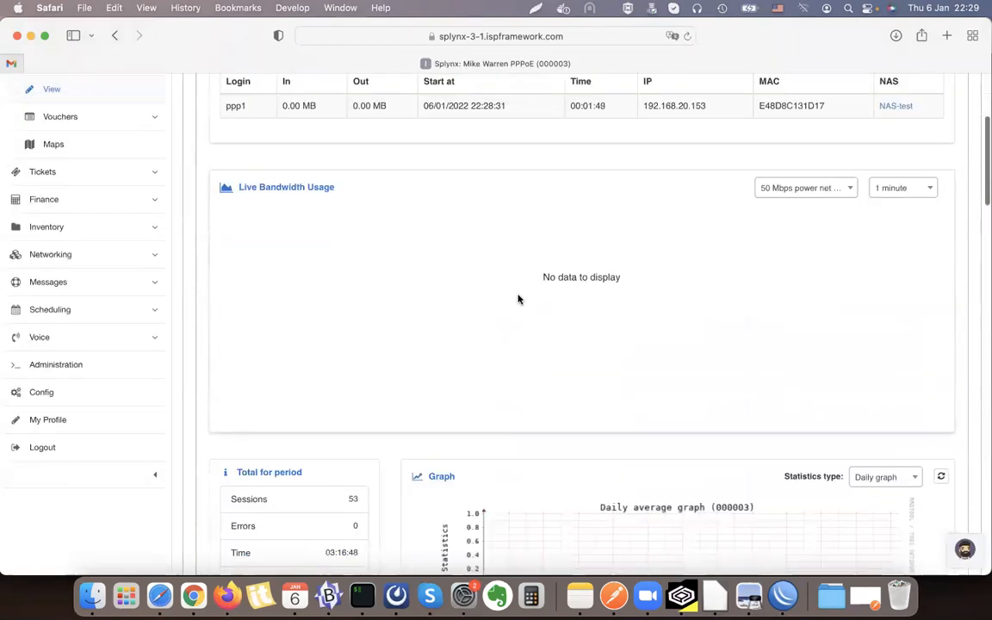
scroll(578, 302, "up", 3)
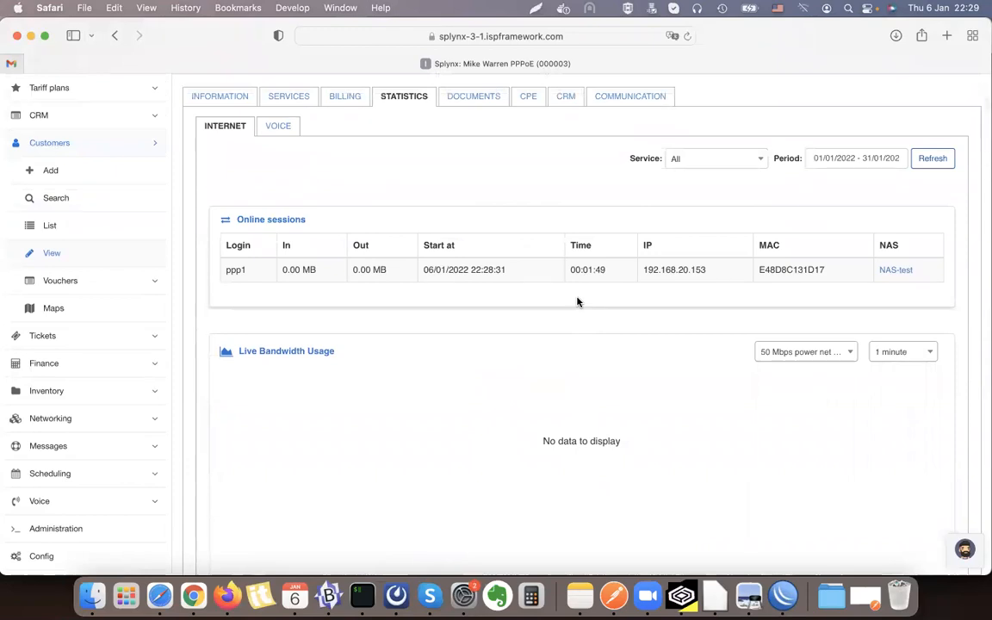
scroll(481, 359, "down", 2)
scroll(480, 362, "up", 3)
scroll(481, 362, "up", 1)
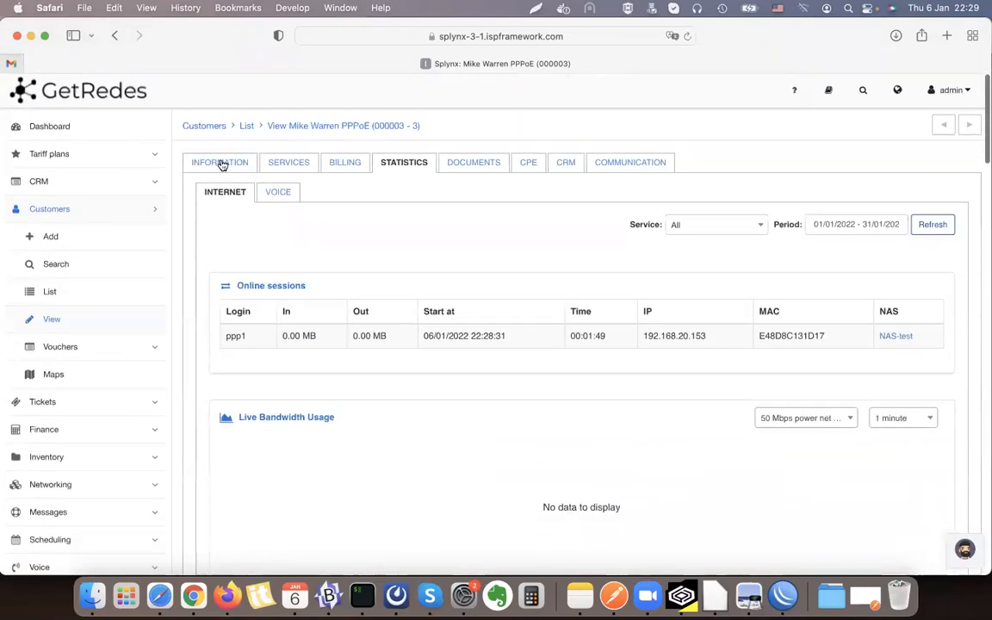
left_click(220, 162)
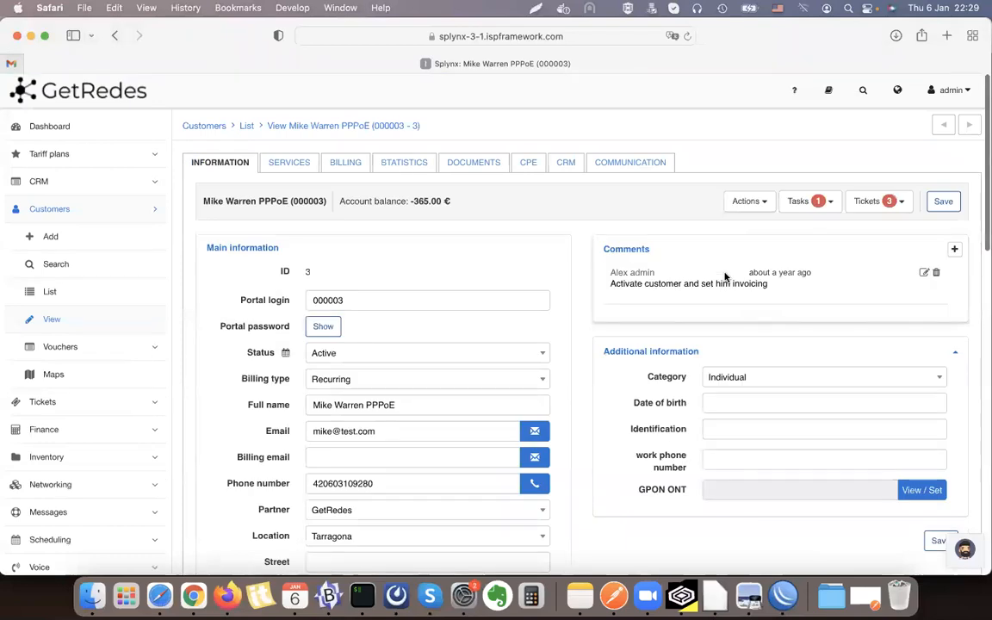
Switch to the SPLYNX_3-1.pdf slides in Preview and highlight the COA and POD packet definitions
left_click(765, 593)
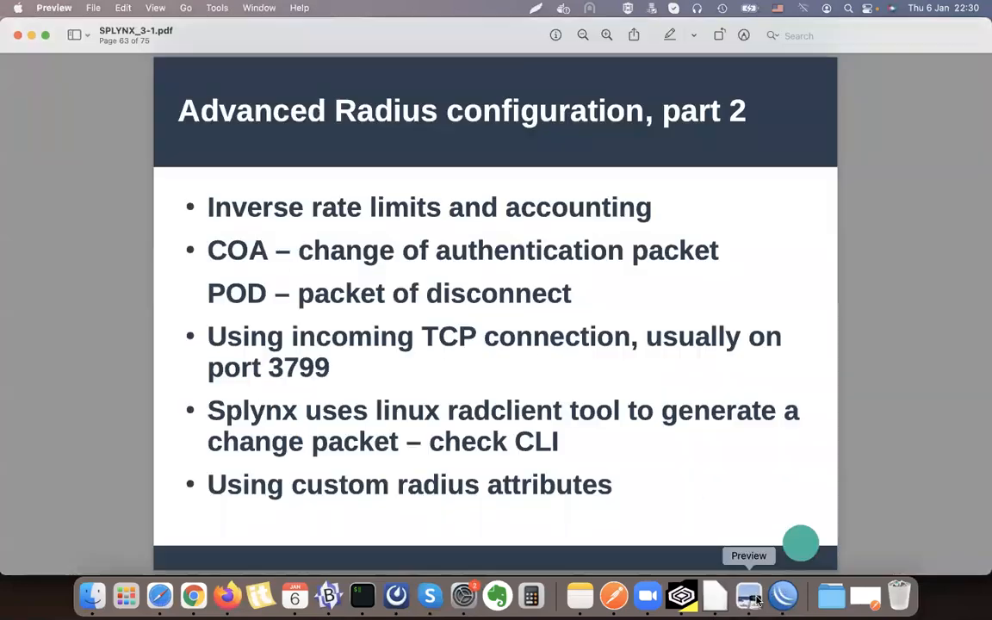
triple_click(240, 243)
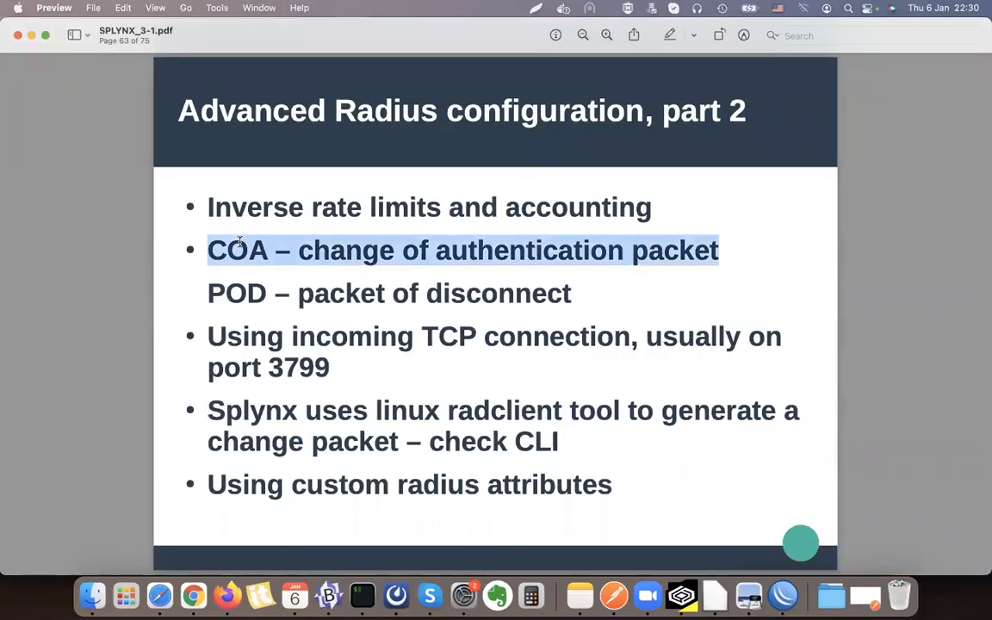
triple_click(231, 291)
double_click(376, 287)
left_click_drag(579, 294, 208, 293)
triple_click(237, 293)
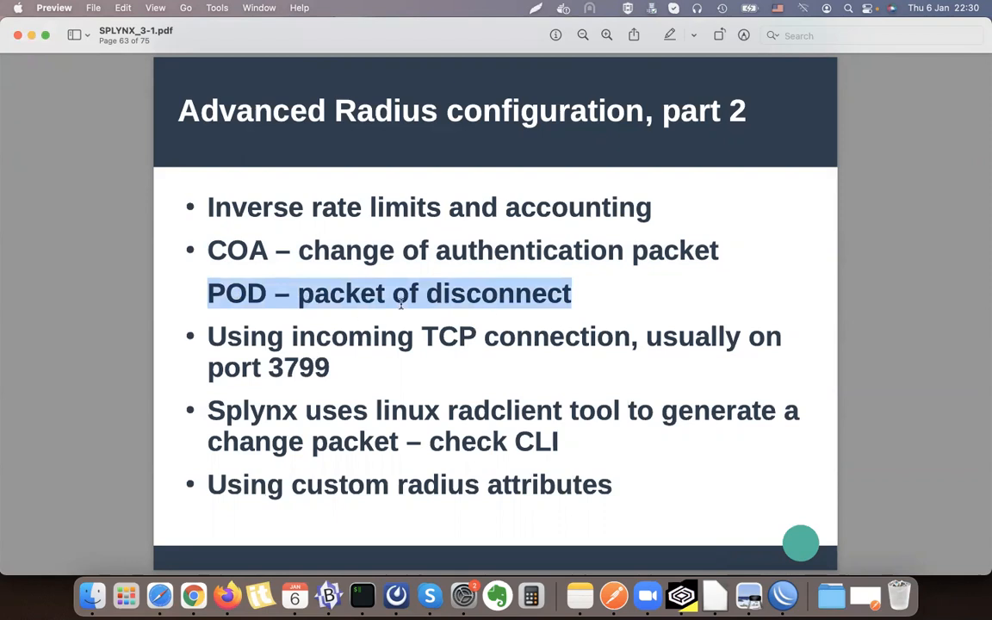
left_click_drag(209, 292, 572, 291)
Switch to WinBox, check the ppp1 entry among the active PPP connections, and return to Splynx in Safari
left_click(159, 595)
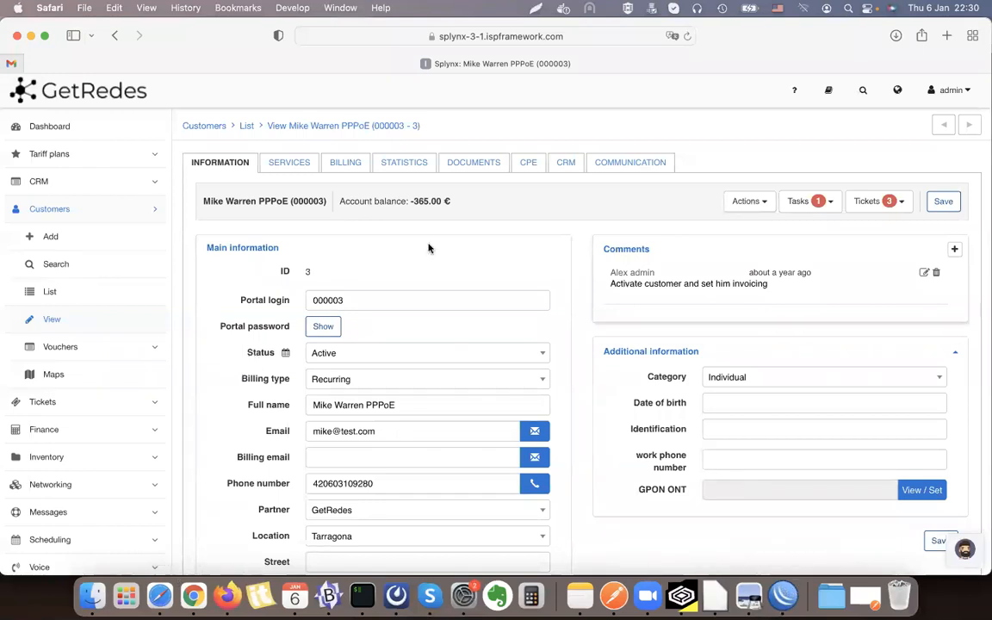
left_click(784, 595)
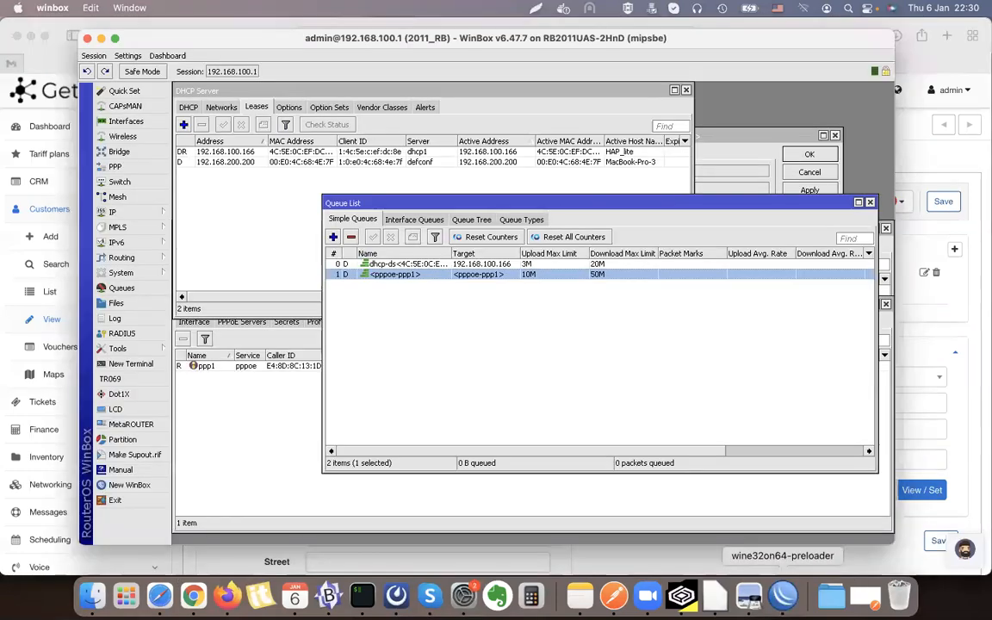
left_click(257, 360)
left_click(273, 365)
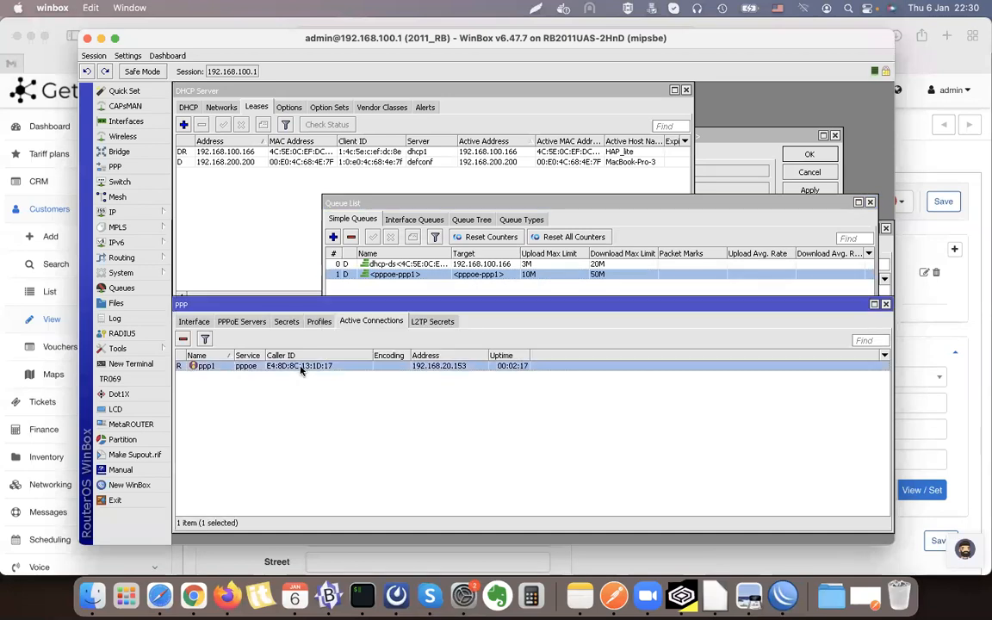
left_click(15, 260)
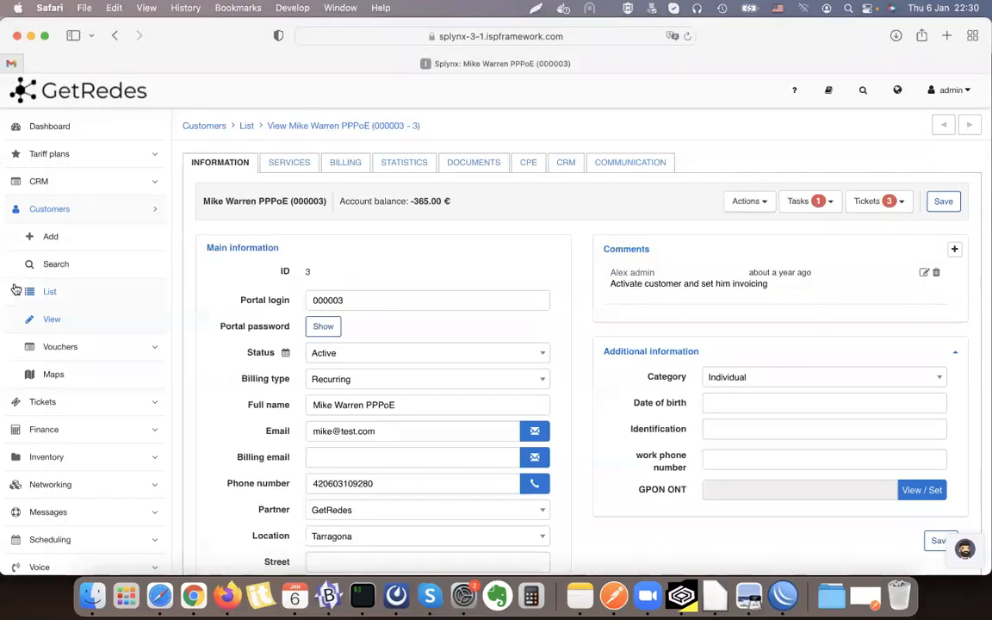
Disconnect the ppp1 session from the customer's Internet services and check its active connection in WinBox
left_click(294, 159)
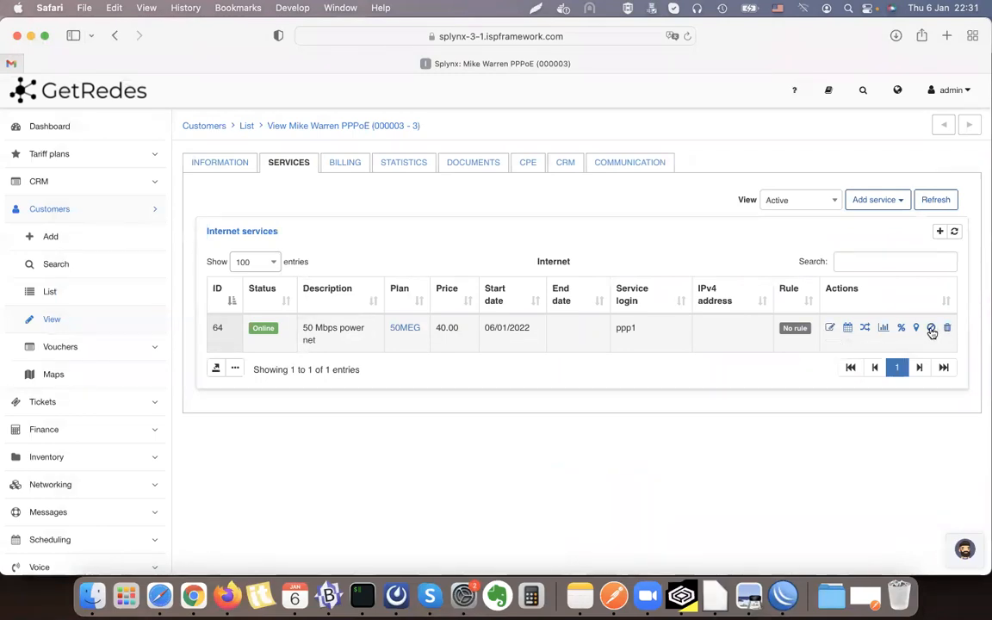
left_click(931, 329)
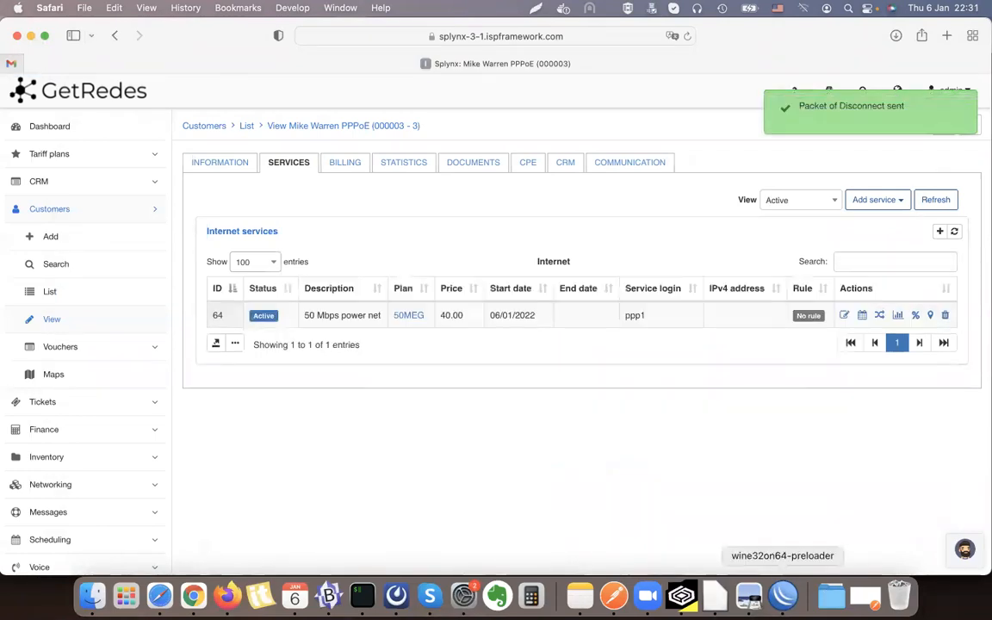
key("super+Tab")
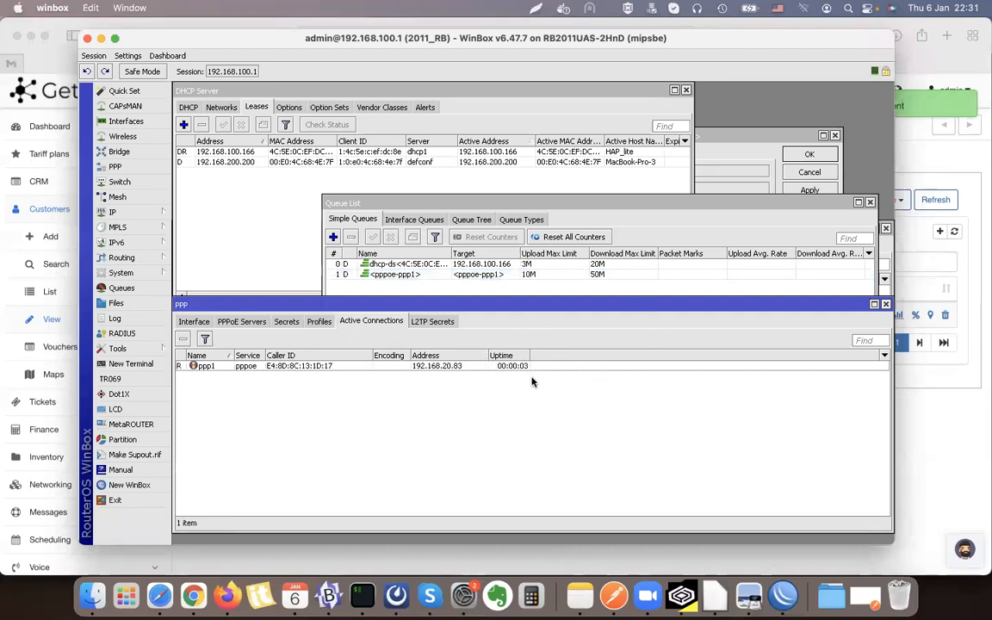
left_click(933, 405)
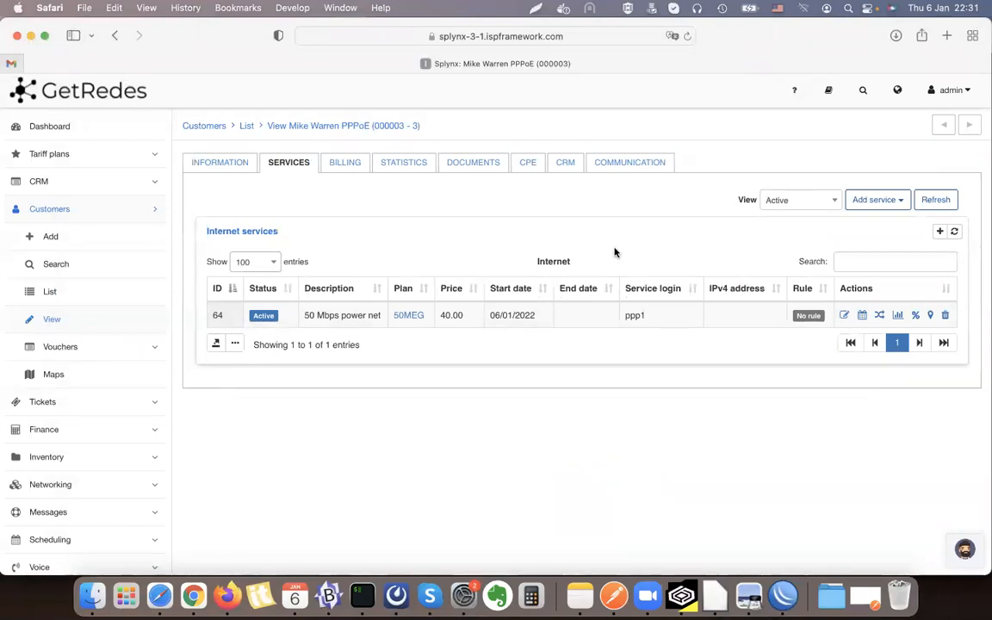
Return to the PDF slides in Preview and highlight the radclient tool and incoming connection port 3799 points
left_click(749, 596)
left_click_drag(213, 411, 600, 432)
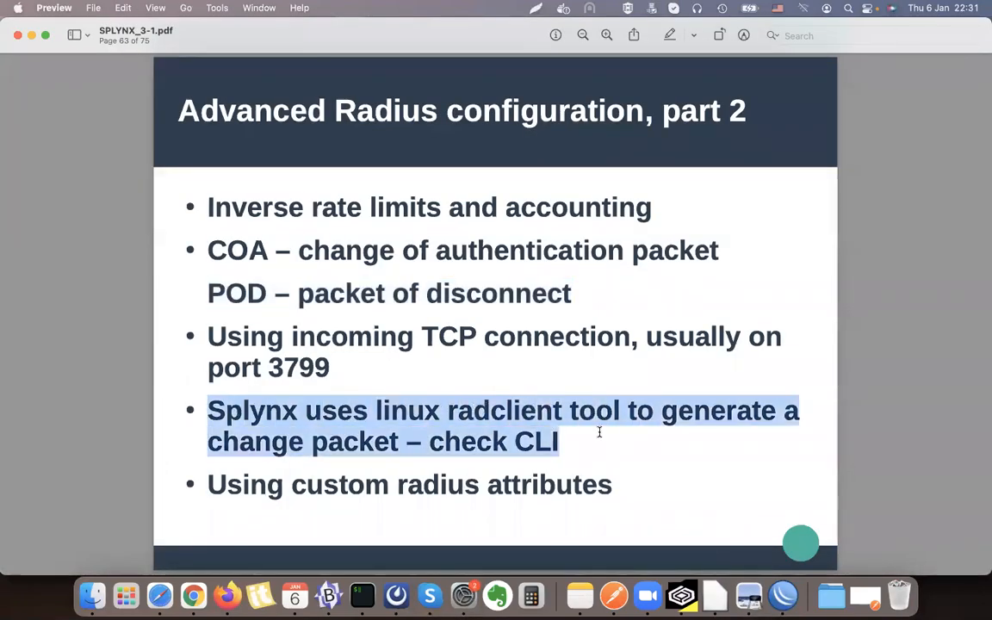
left_click_drag(239, 444, 585, 443)
left_click(582, 441)
left_click_drag(429, 441, 565, 449)
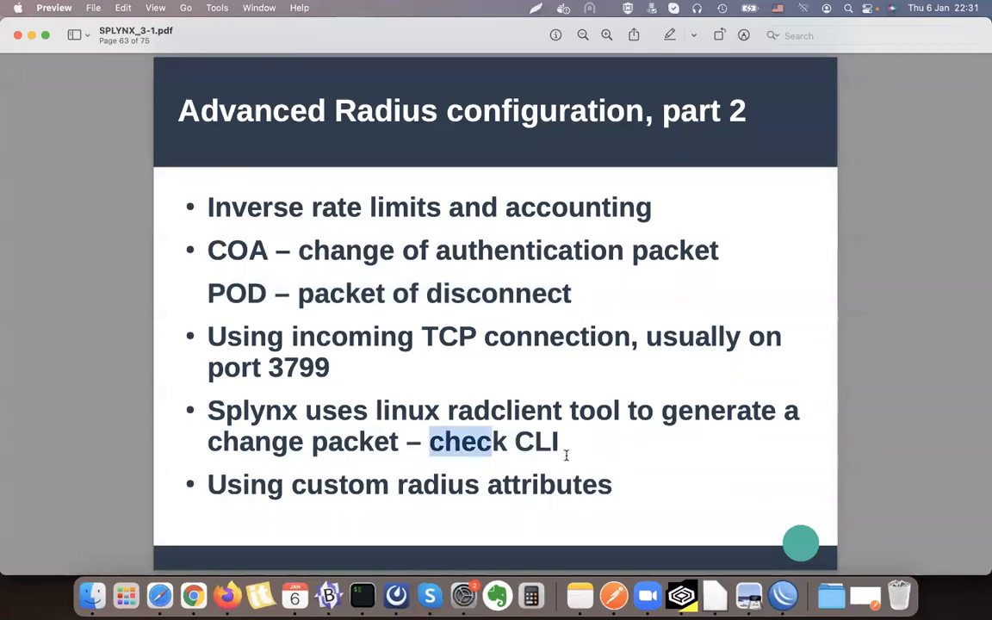
left_click_drag(205, 333, 628, 371)
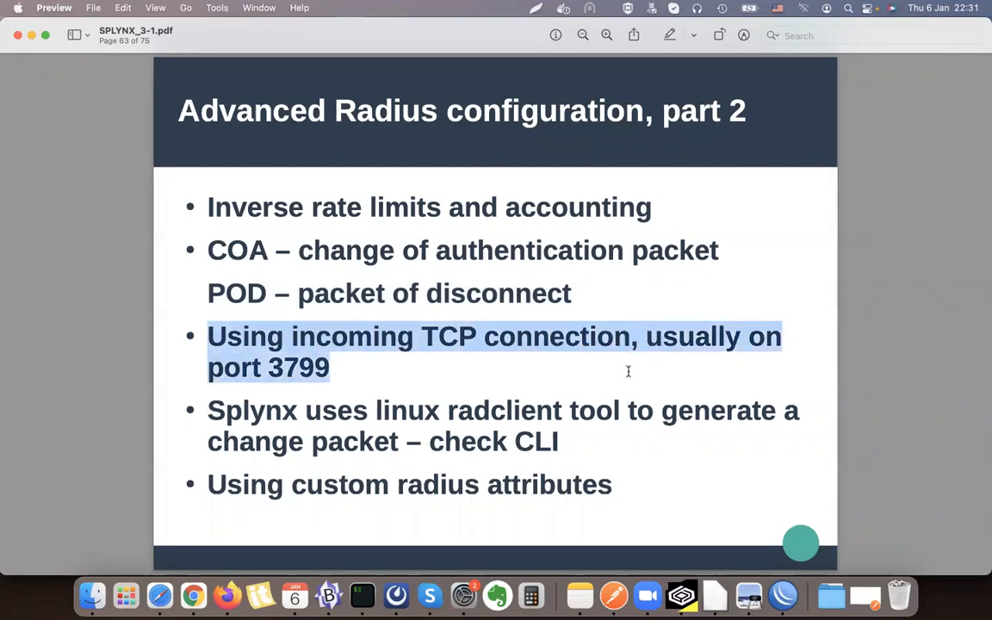
double_click(295, 362)
Switch to WinBox, open the RADIUS Incoming settings, check the port, and reset the request status counters
left_click(783, 595)
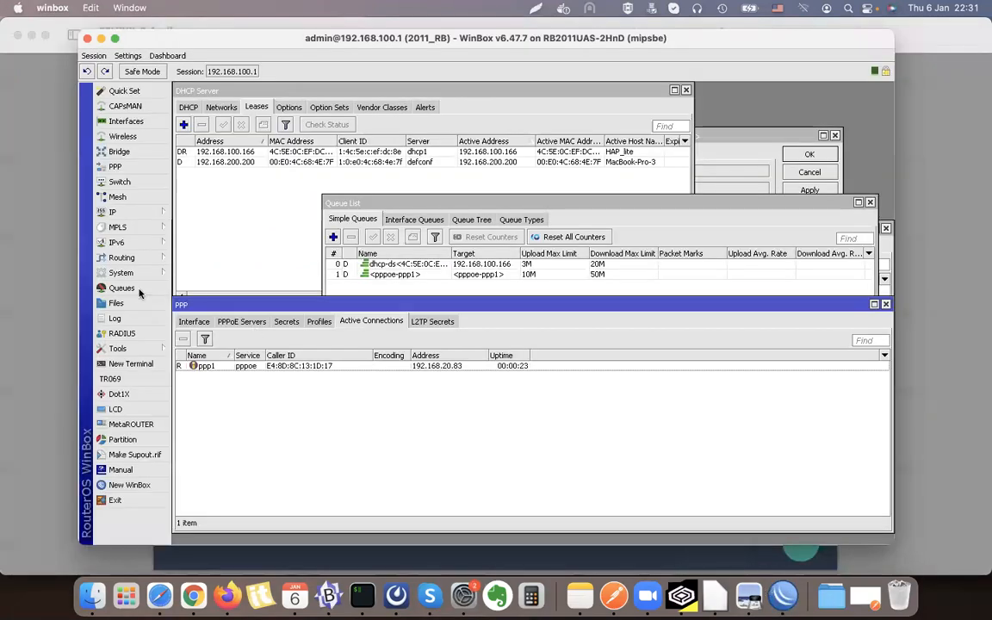
left_click(121, 333)
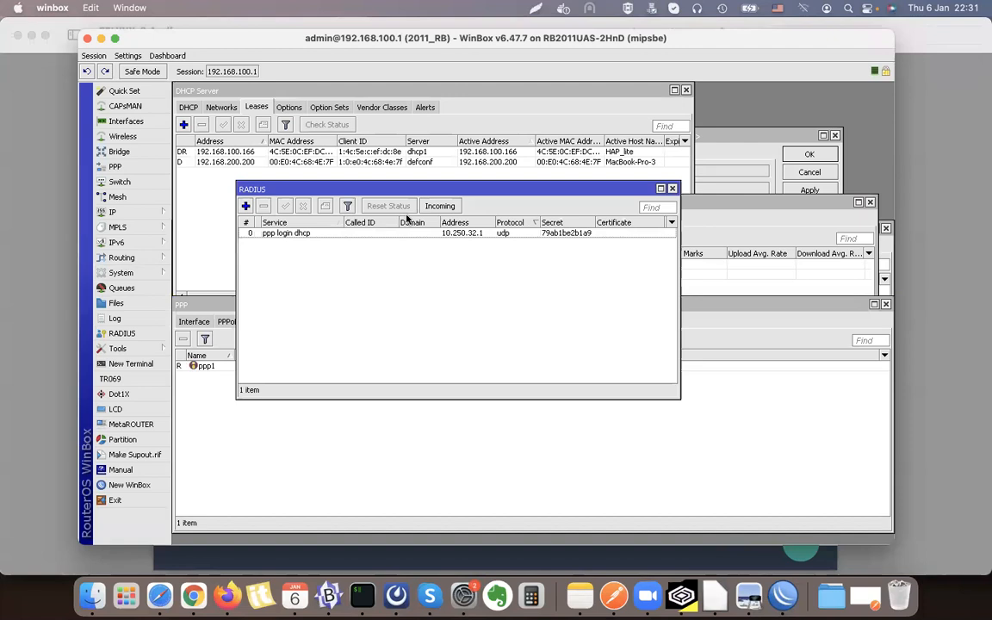
left_click(438, 206)
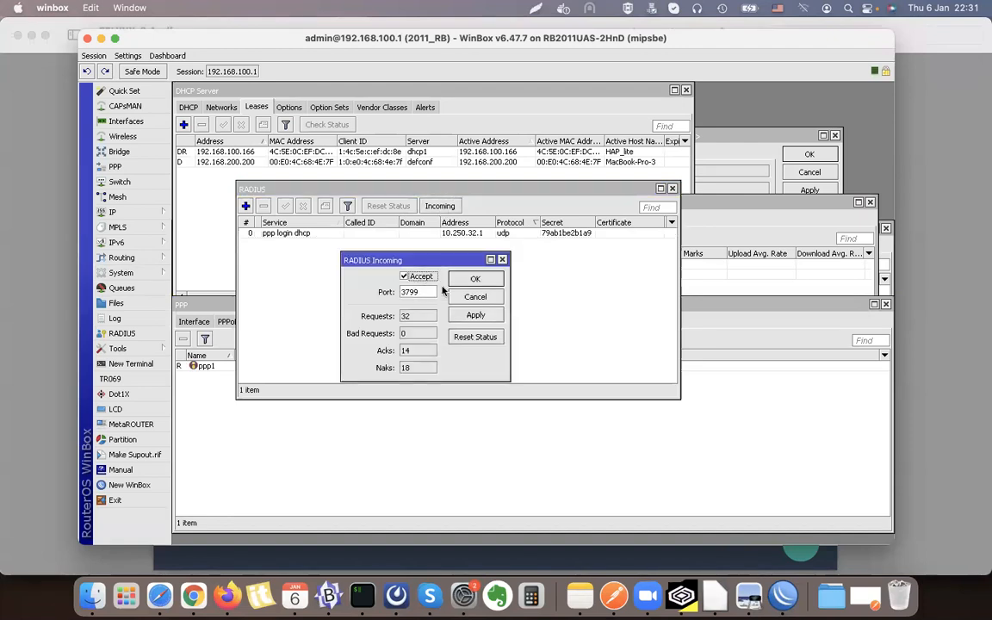
left_click_drag(417, 291, 399, 297)
left_click(498, 341)
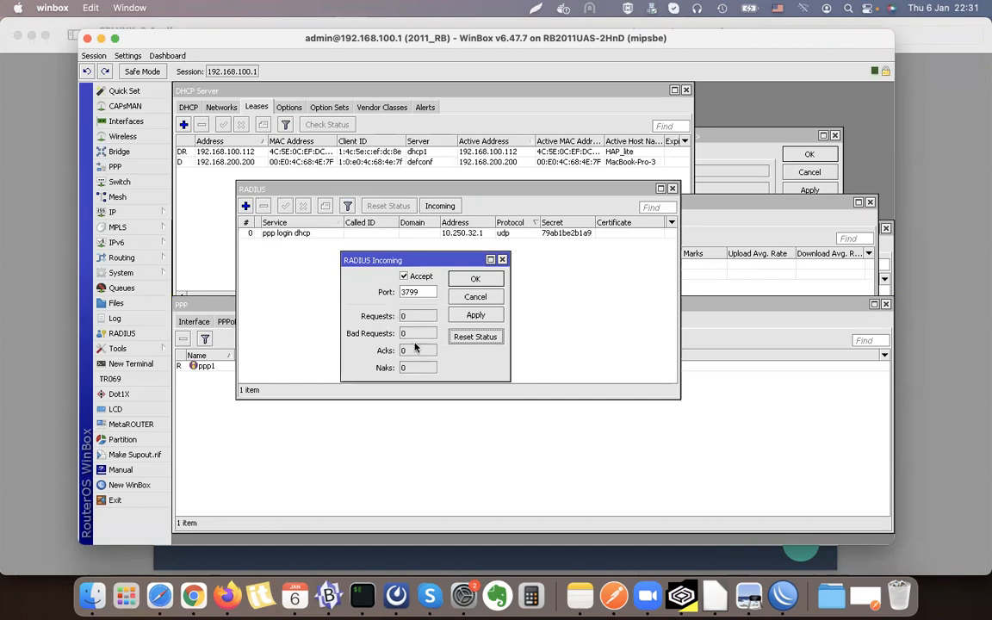
In Splynx, disconnect the ppp1 session from the online customers list, refresh the list, and check its online time
left_click(160, 595)
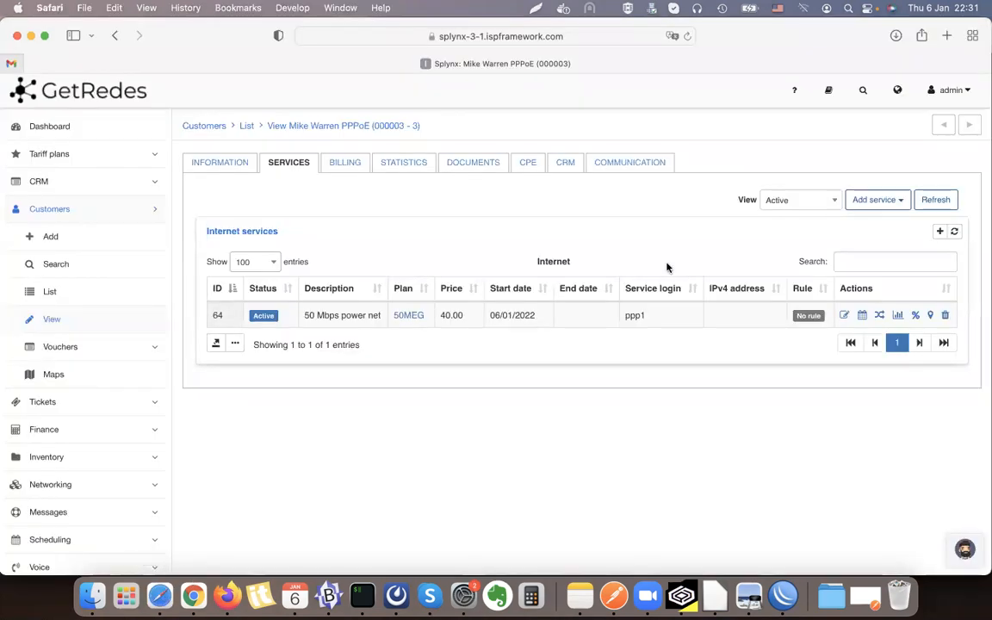
left_click(89, 291)
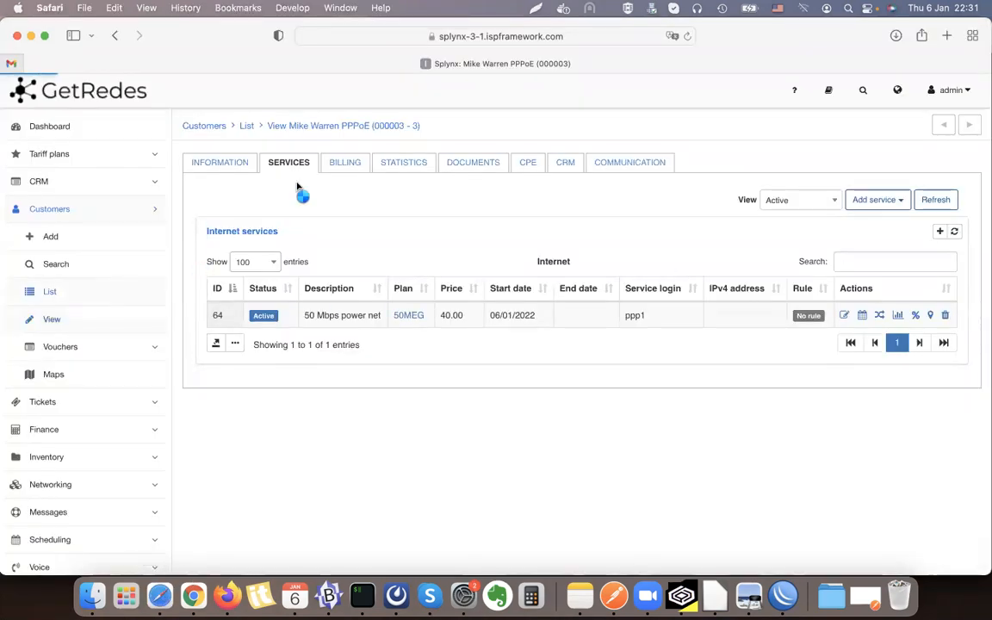
left_click(322, 164)
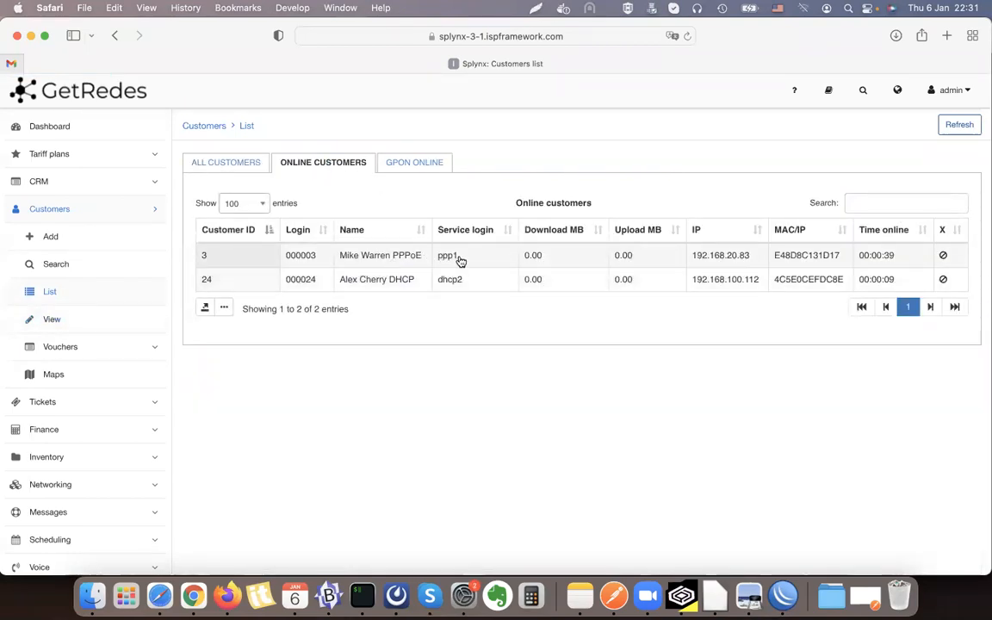
left_click(944, 257)
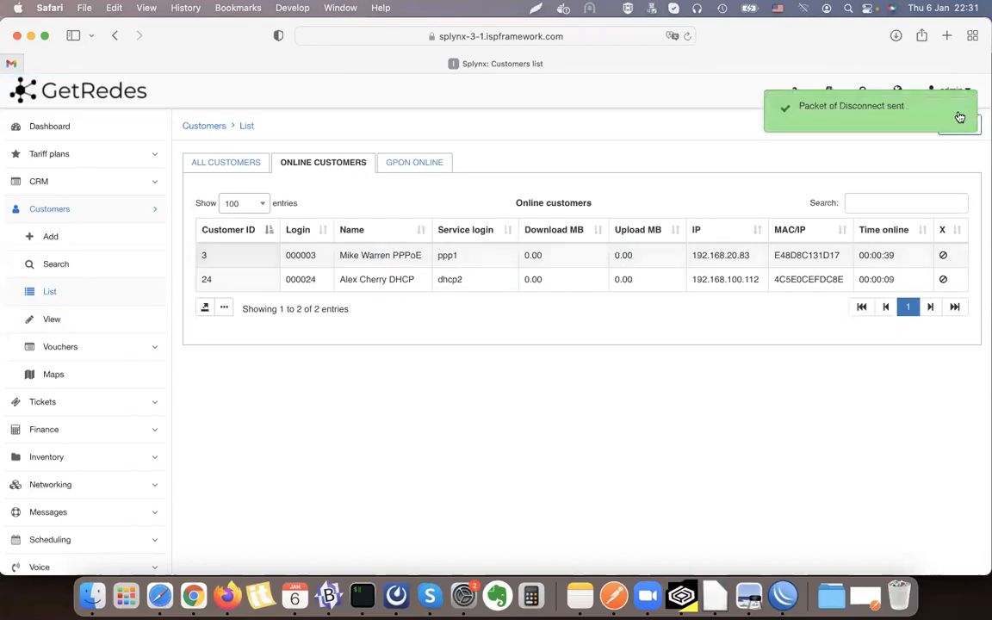
left_click(960, 124)
left_click_drag(893, 256, 870, 256)
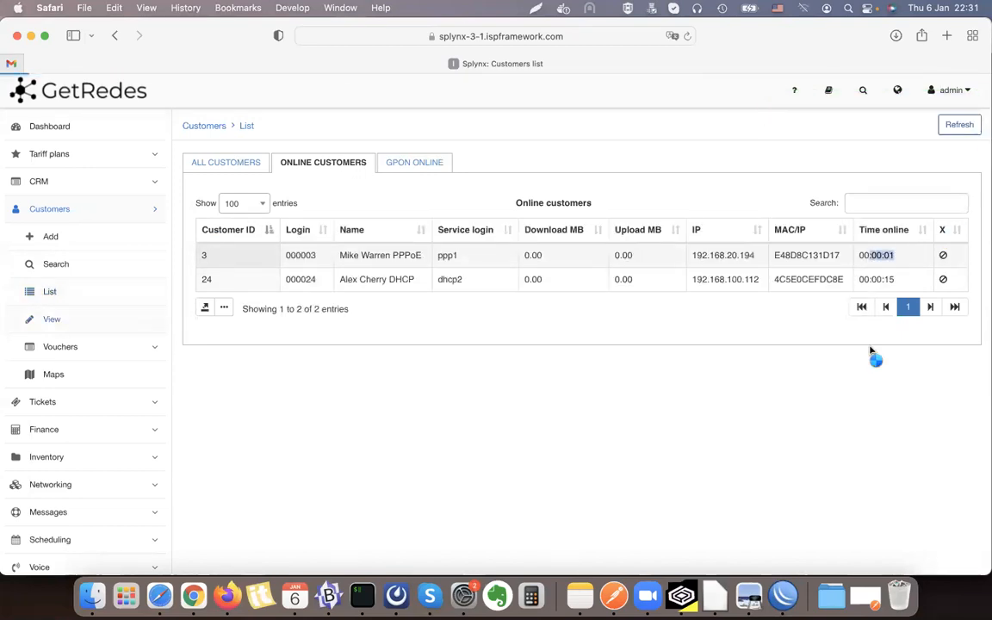
Check the RADIUS Incoming counters and ppp1 active connection in WinBox, and return to the customer page in Safari
left_click(783, 595)
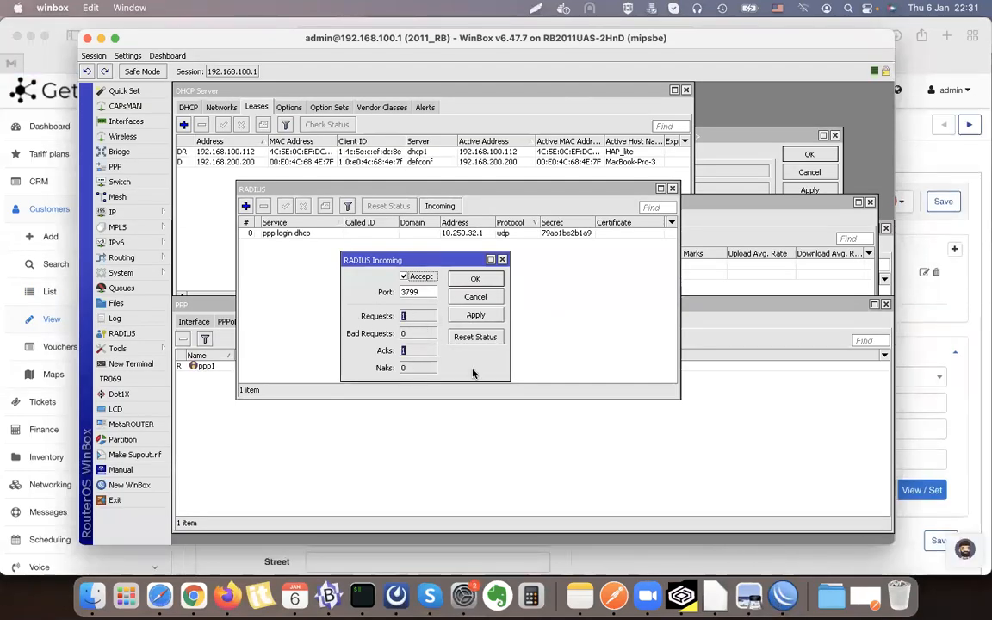
left_click(446, 381)
left_click(447, 371)
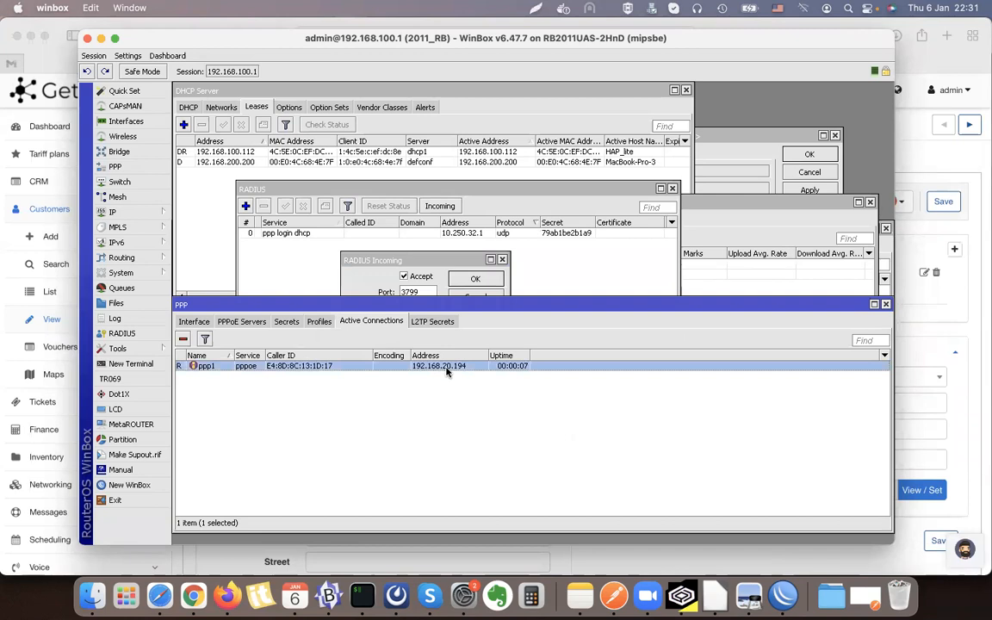
left_click(6, 323)
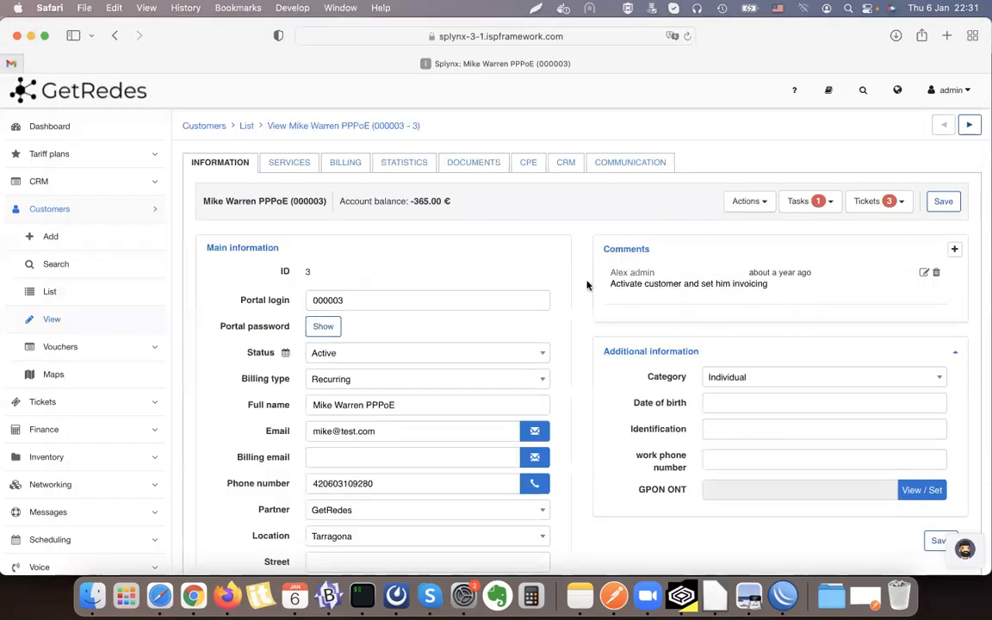
Open the administration log files, locate the RADIUS logs, and view the radius/coa file
scroll(163, 295, "down", 4)
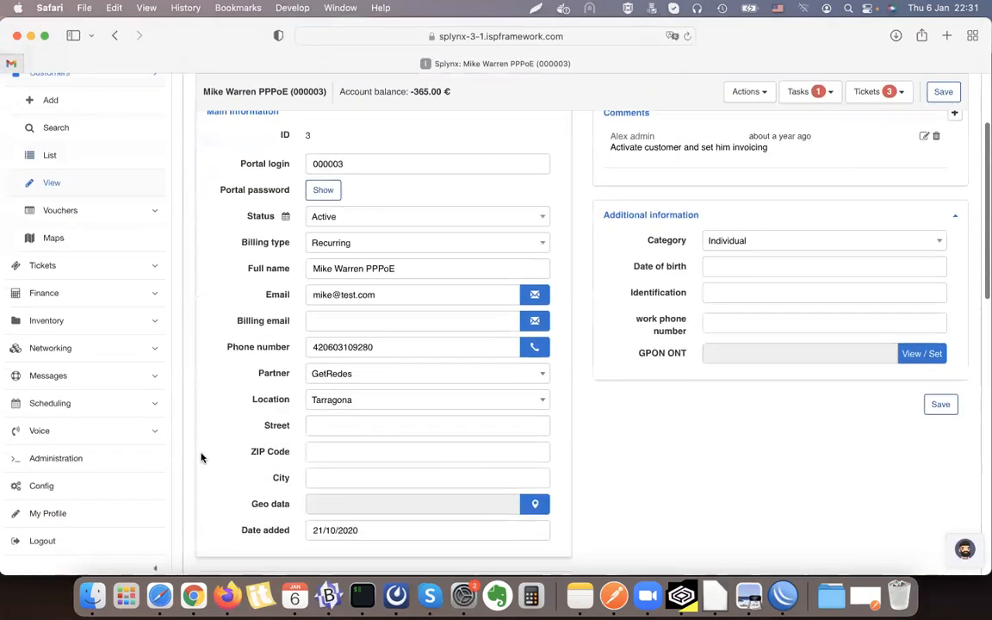
left_click(100, 452)
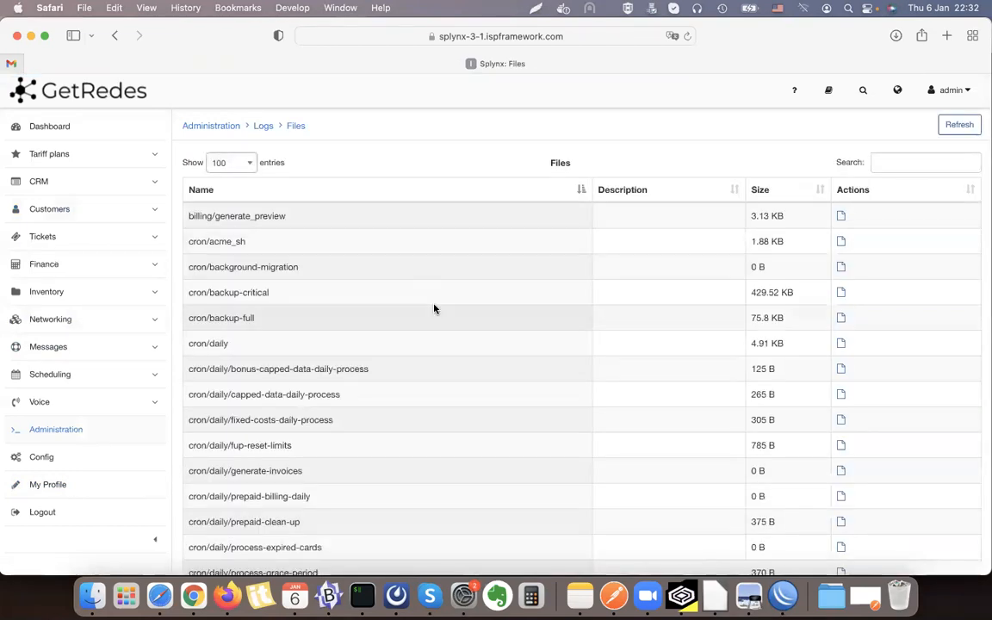
scroll(434, 308, "down", 15)
scroll(434, 308, "down", 20)
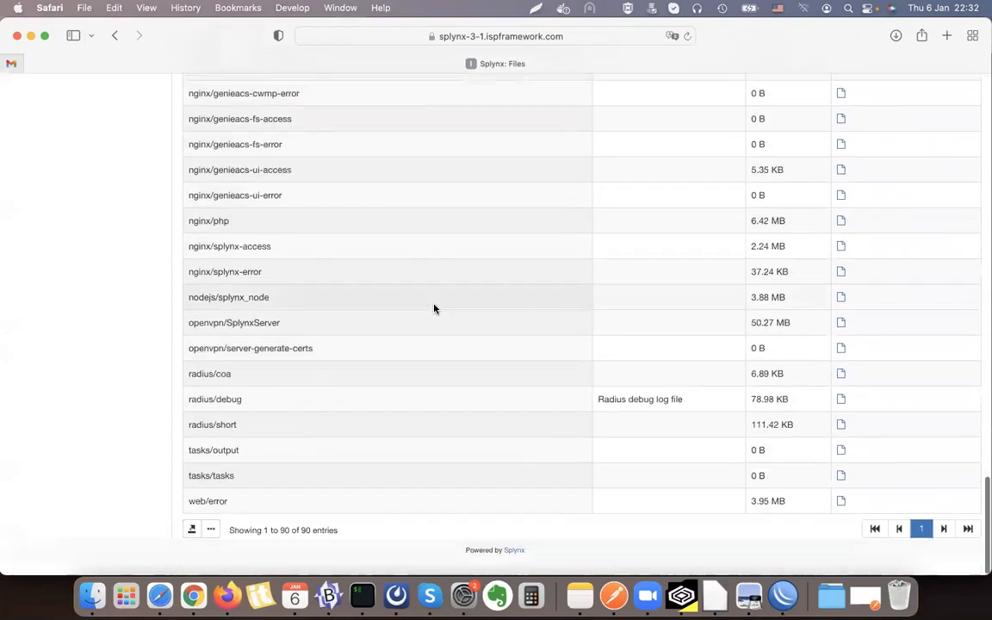
left_click_drag(192, 439, 264, 439)
double_click(219, 417)
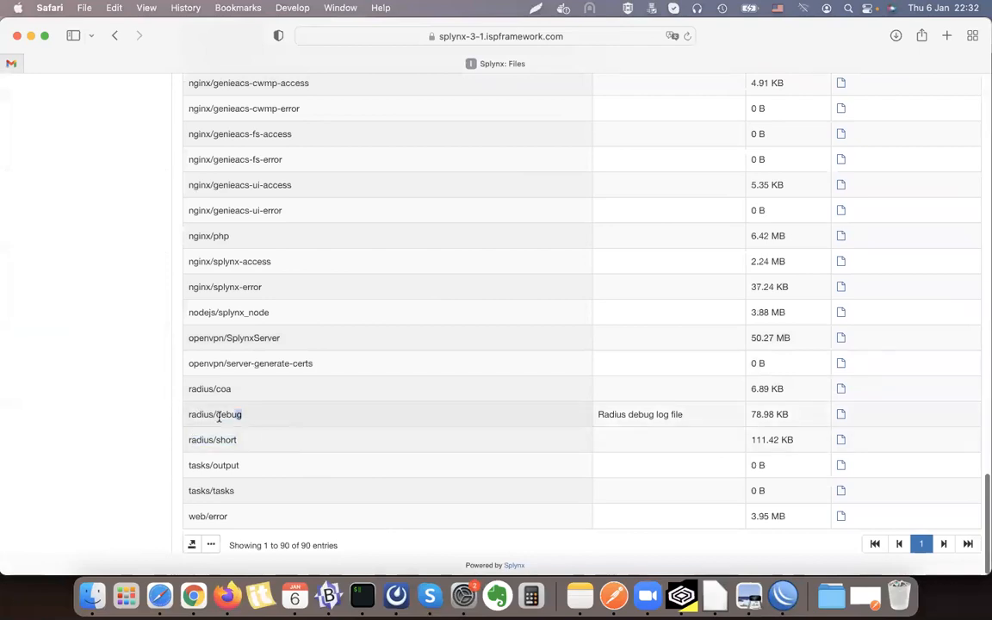
double_click(213, 388)
left_click(214, 384)
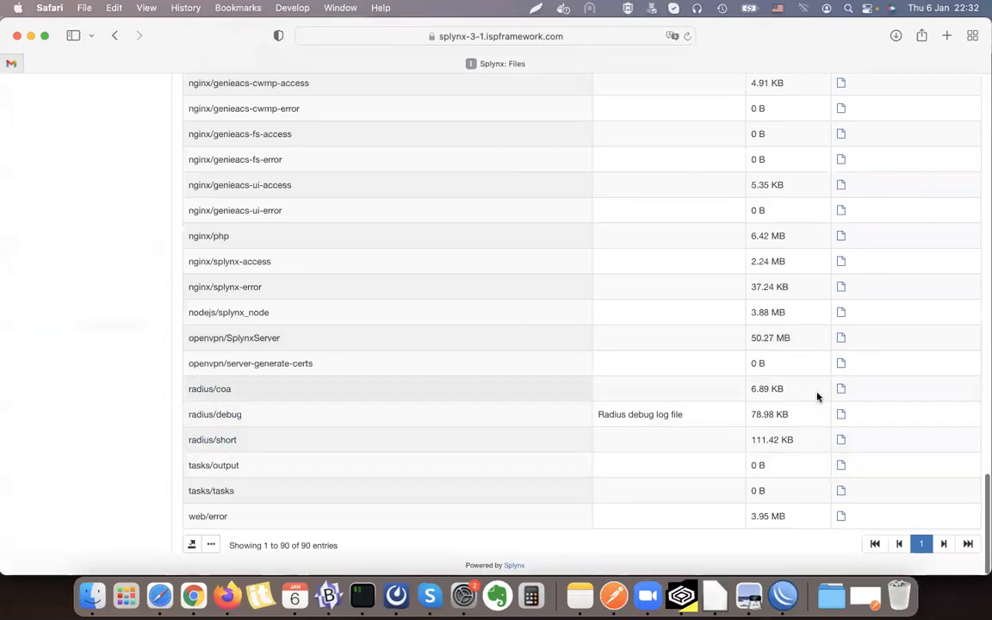
left_click(842, 388)
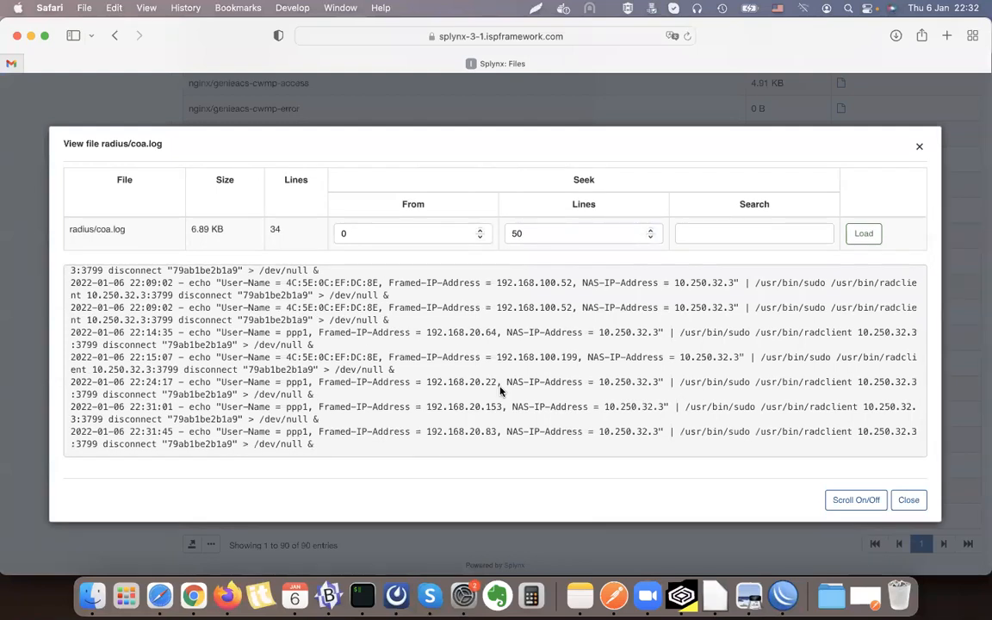
Examine the latest ppp1 radclient disconnect commands in radius/coa.log and close the log viewer
left_click_drag(318, 446, 65, 433)
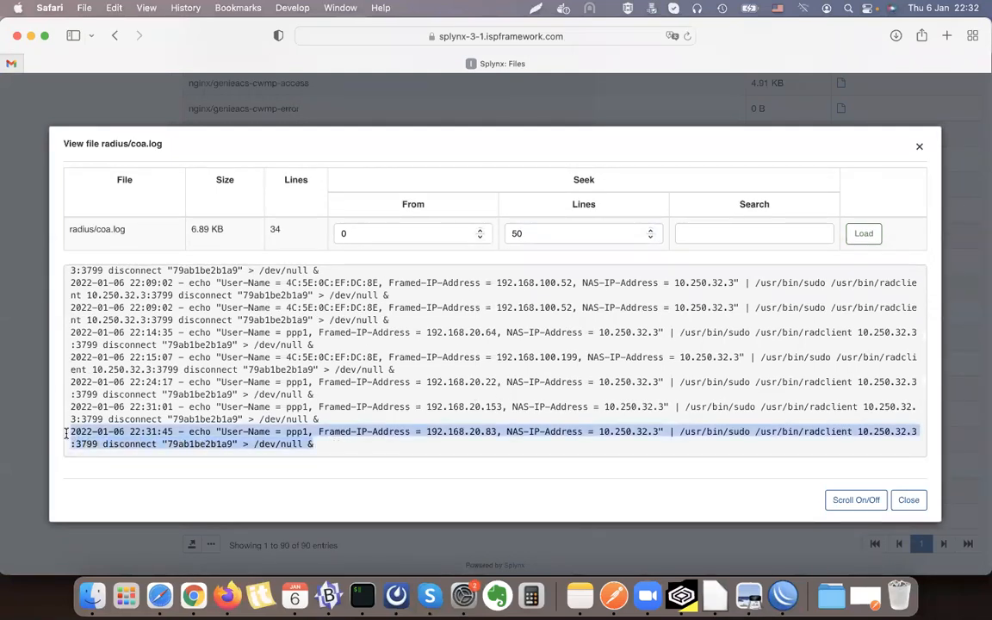
left_click(191, 430)
left_click_drag(218, 430, 571, 459)
left_click_drag(650, 444, 231, 444)
left_click(694, 454)
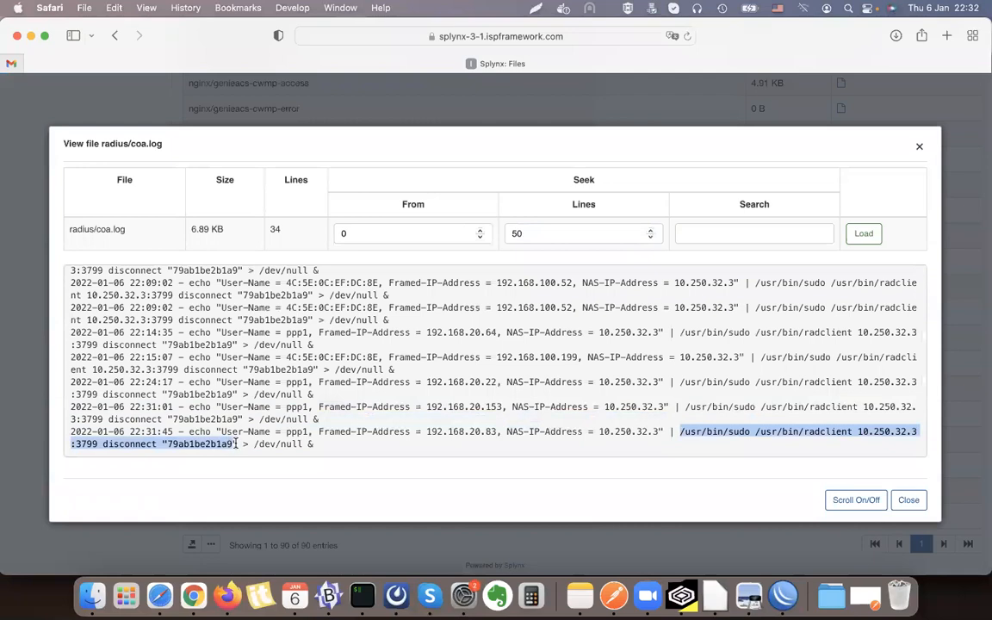
left_click(331, 432)
left_click_drag(315, 445, 63, 433)
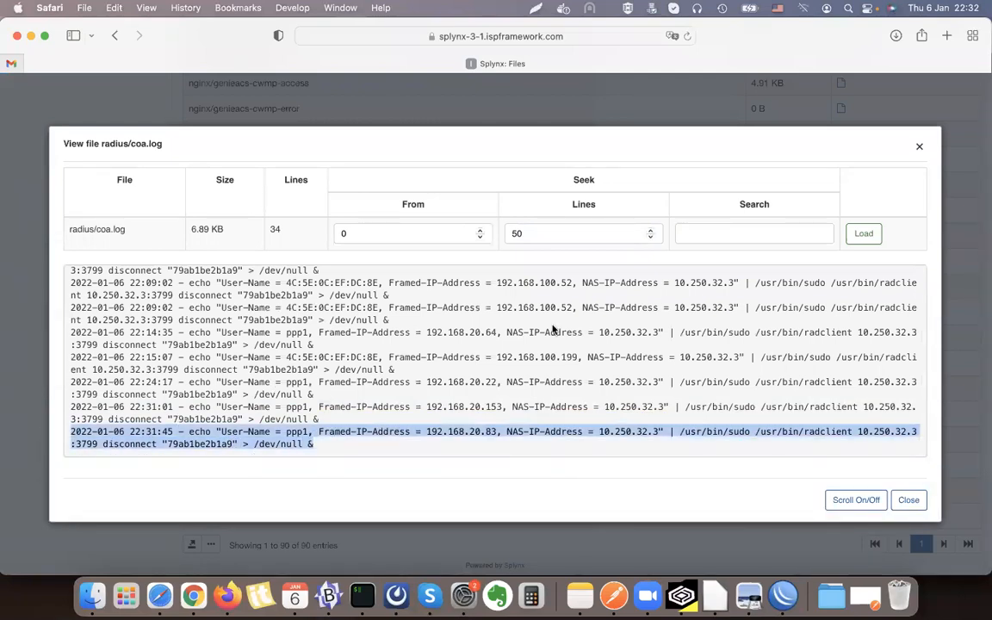
left_click_drag(328, 417, 69, 411)
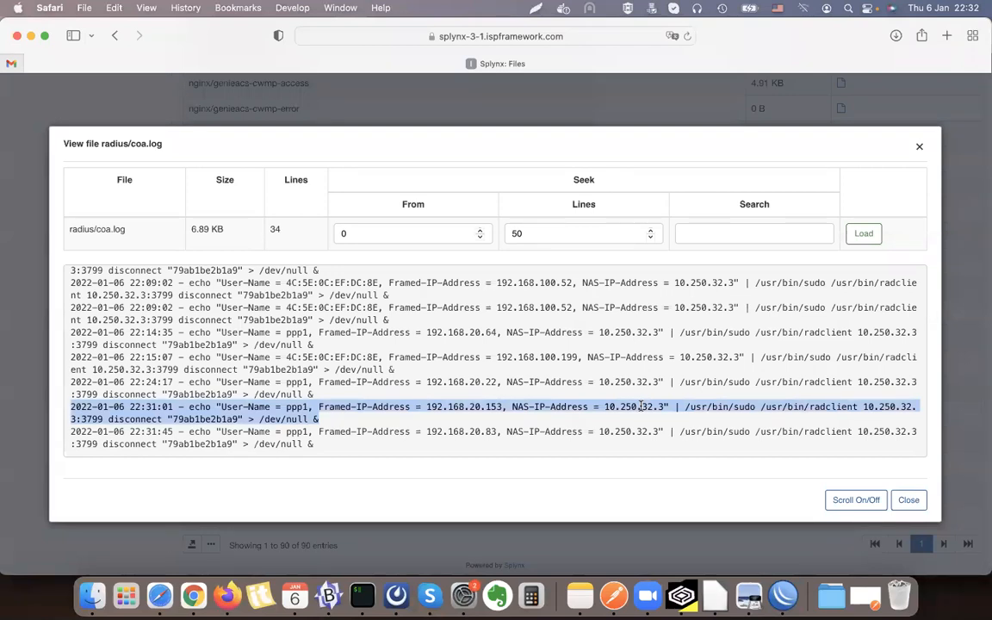
left_click(914, 506)
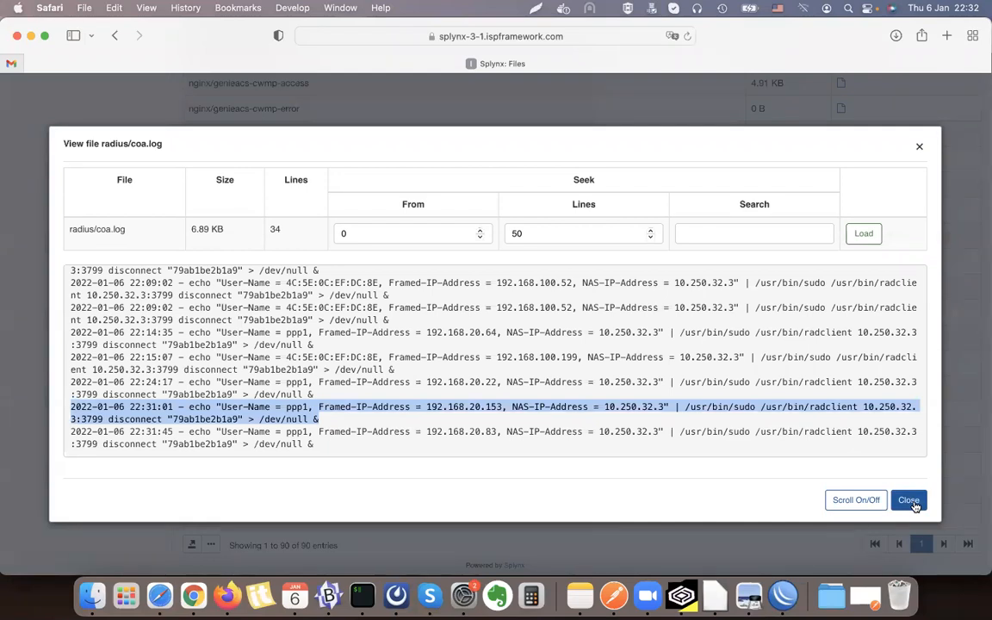
left_click(915, 506)
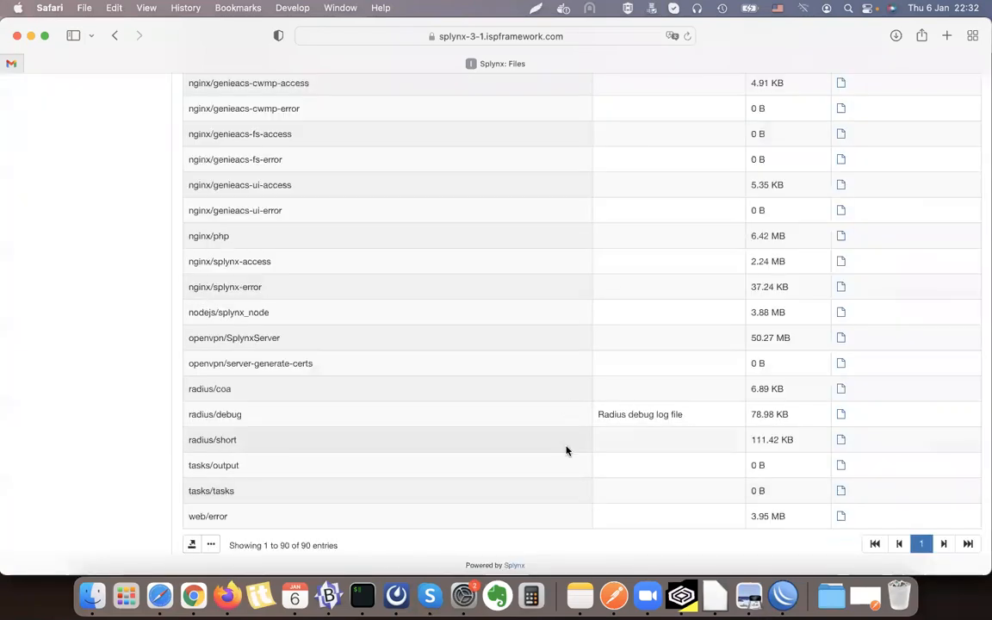